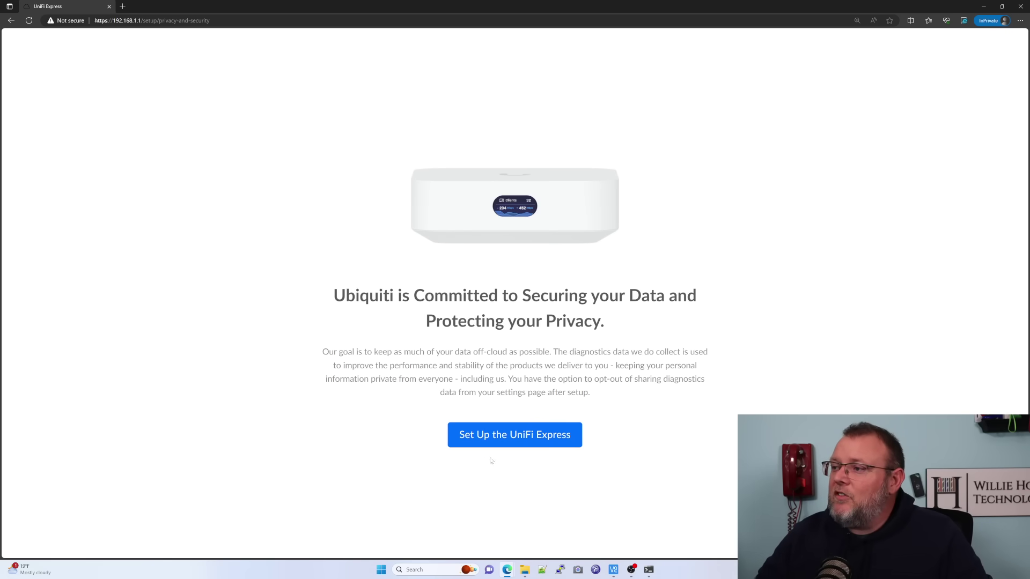
- Name the console 'WH UniFi Express 1' and accept the terms of service and EULA
left_click(490, 435)
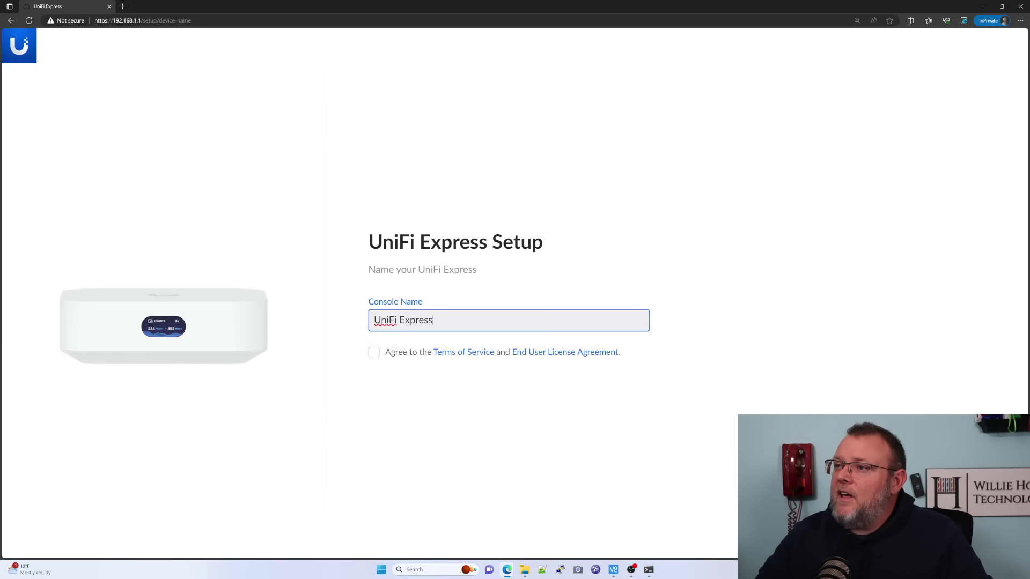
left_click_drag(437, 320, 350, 316)
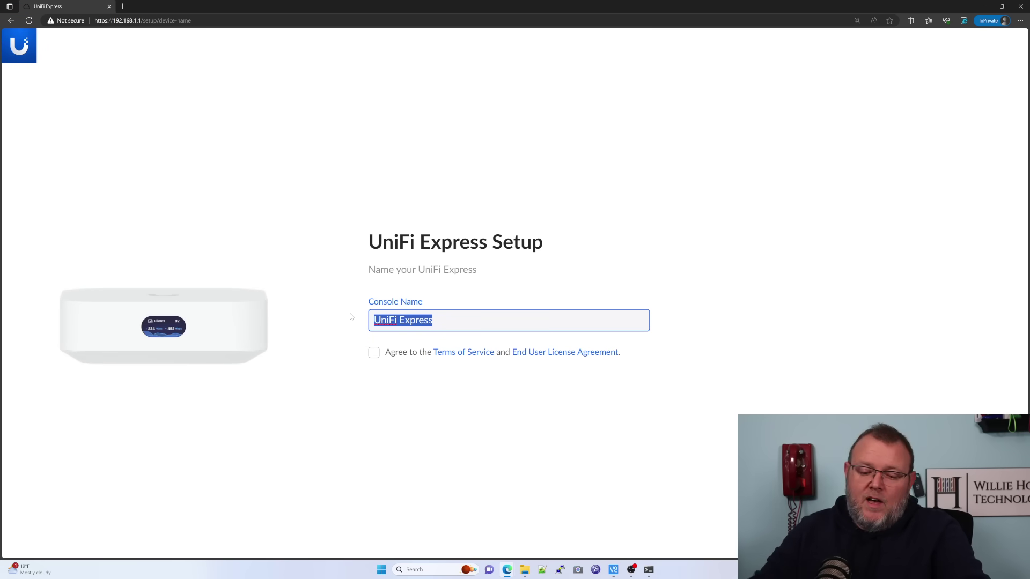
left_click(350, 317)
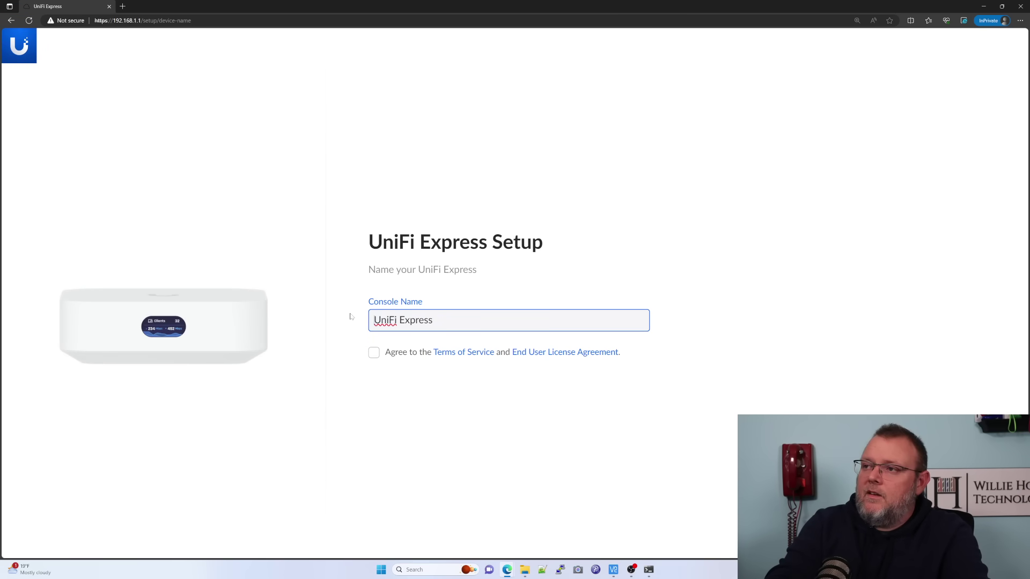
type("WH ")
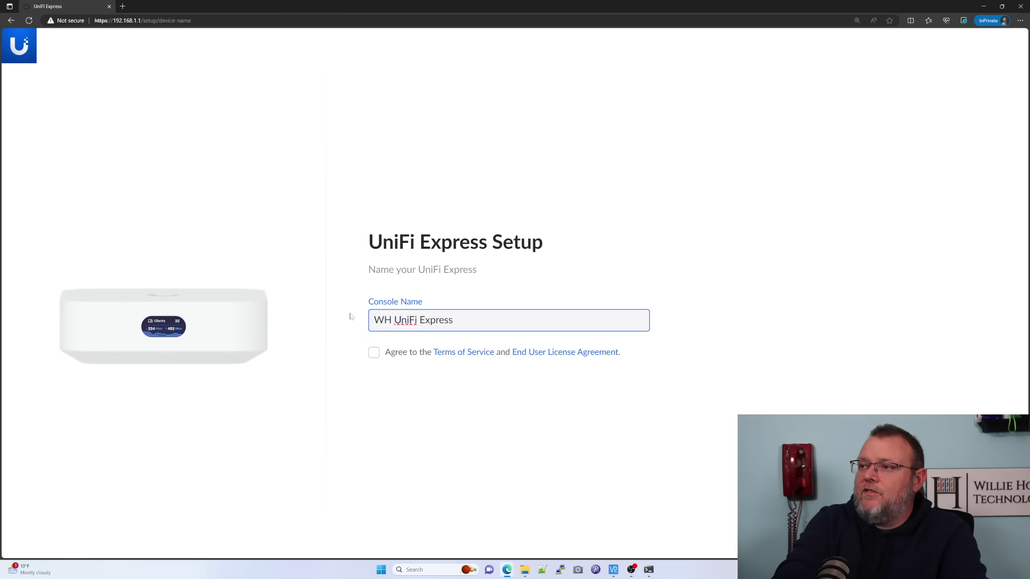
type(" 1")
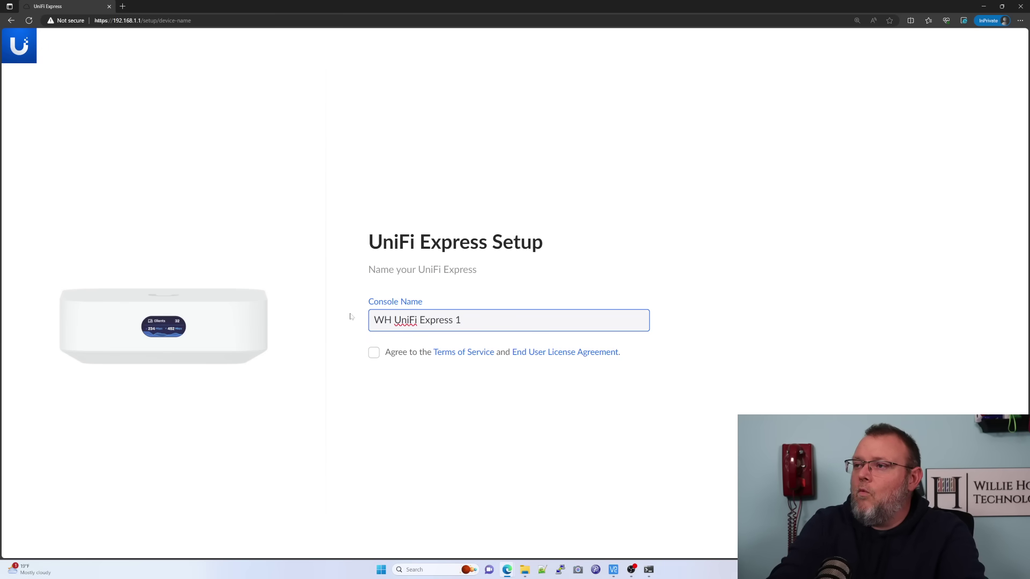
left_click(374, 353)
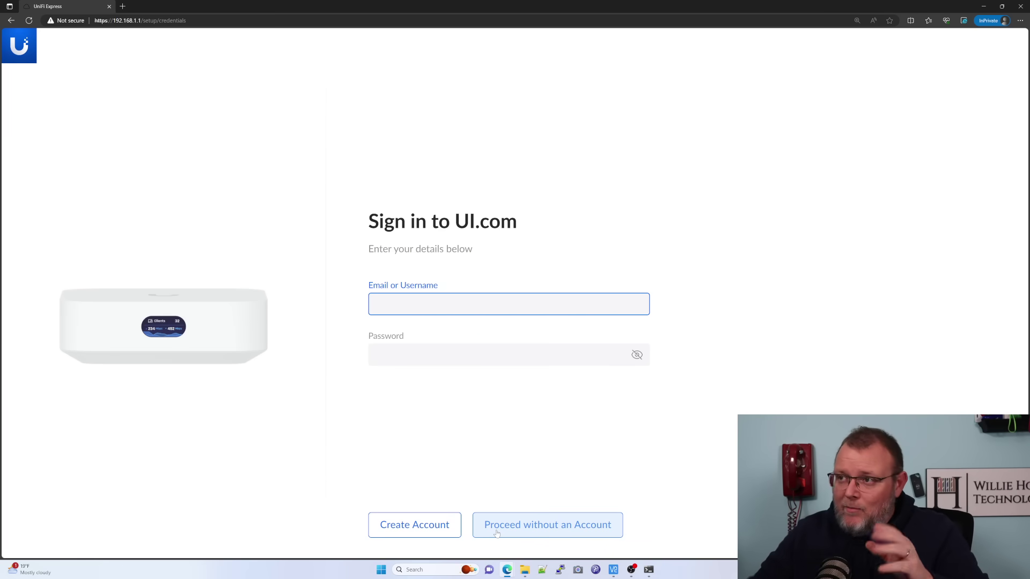
- Sign in to UI.com and enter the six-digit authenticator app code
left_click(497, 533)
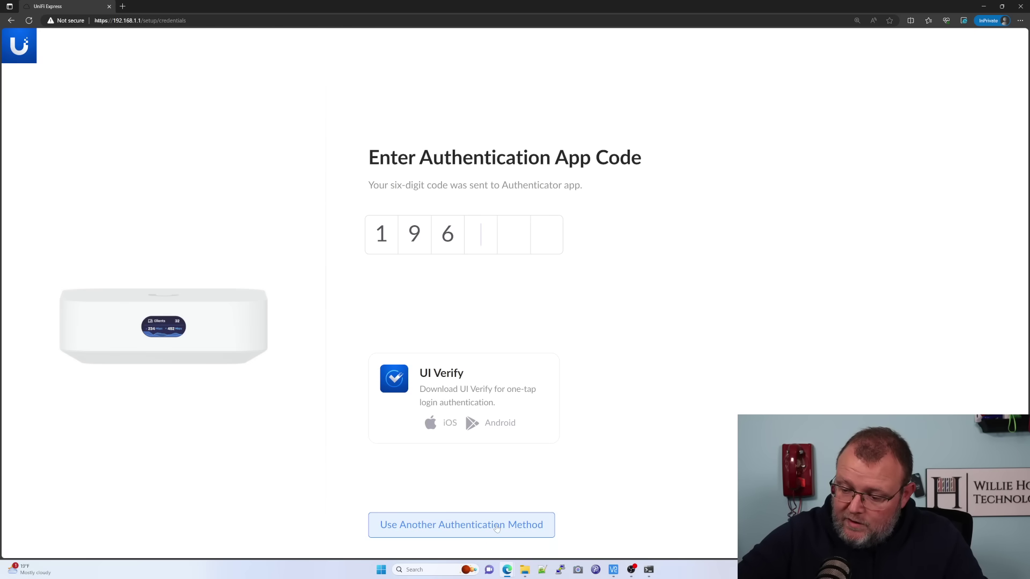
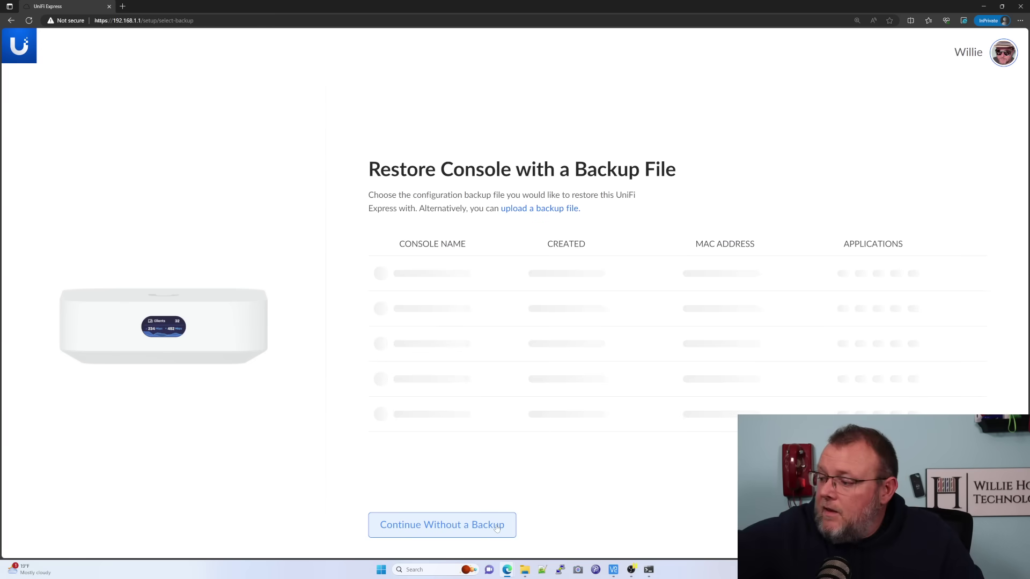
- Continue without restoring a backup to reach Wi-Fi Setup
left_click(496, 528)
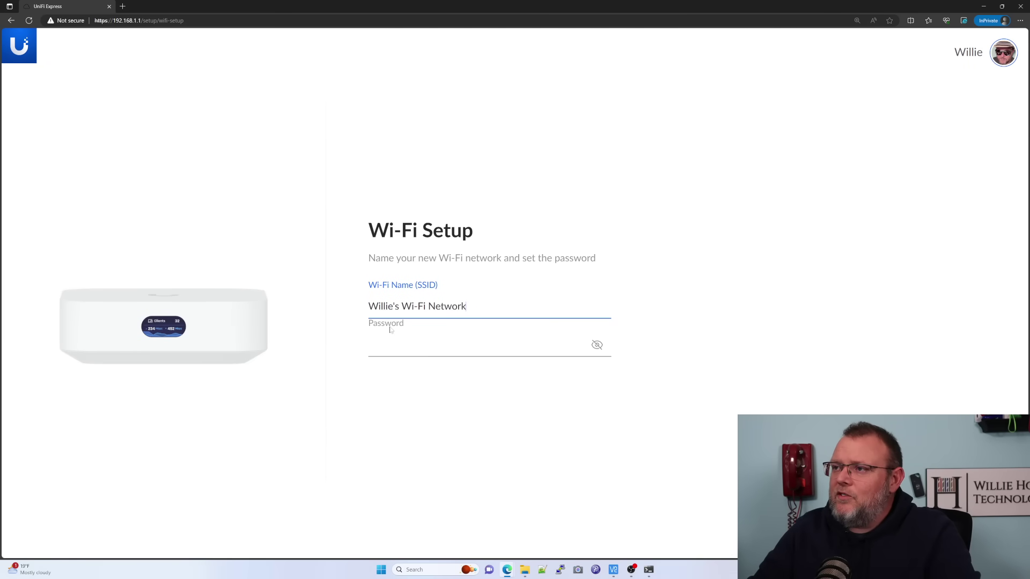
- Enter the Wi-Fi password and submit to finish UniFi OS setup
left_click(430, 345)
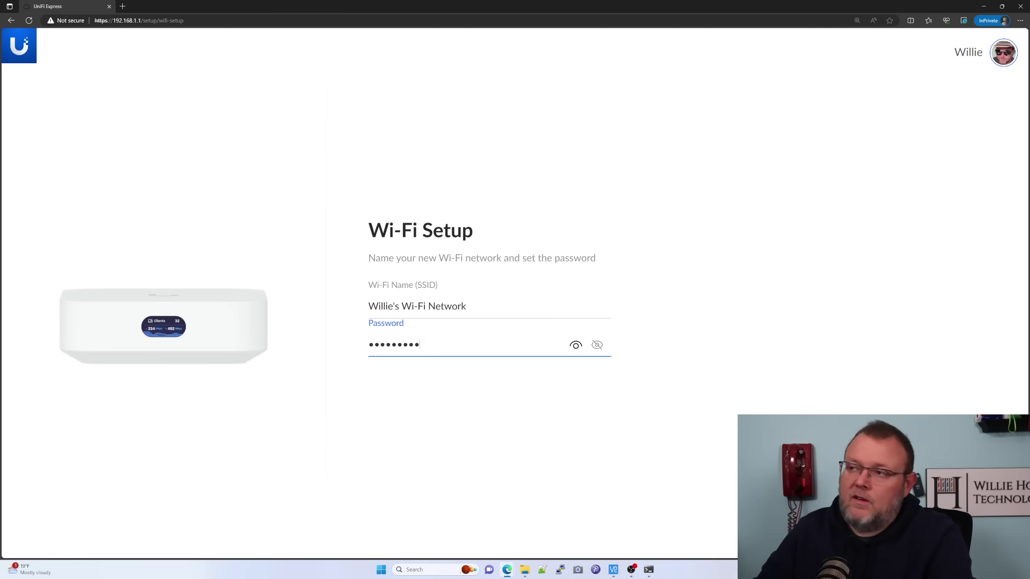
key("Return")
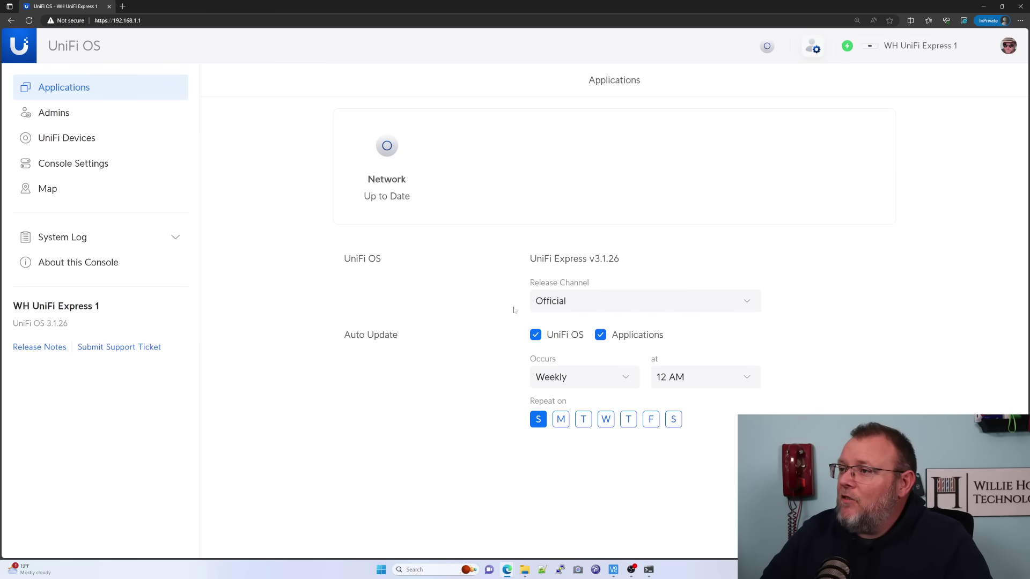
- Untick Auto Update for both UniFi OS and Applications
left_click(536, 336)
left_click(599, 336)
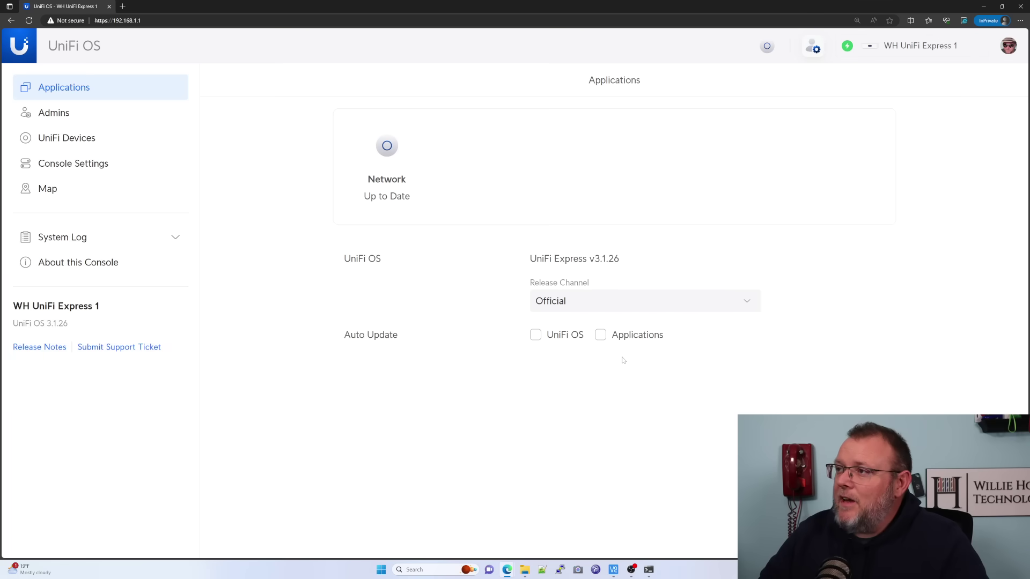
left_click(65, 113)
left_click(512, 334)
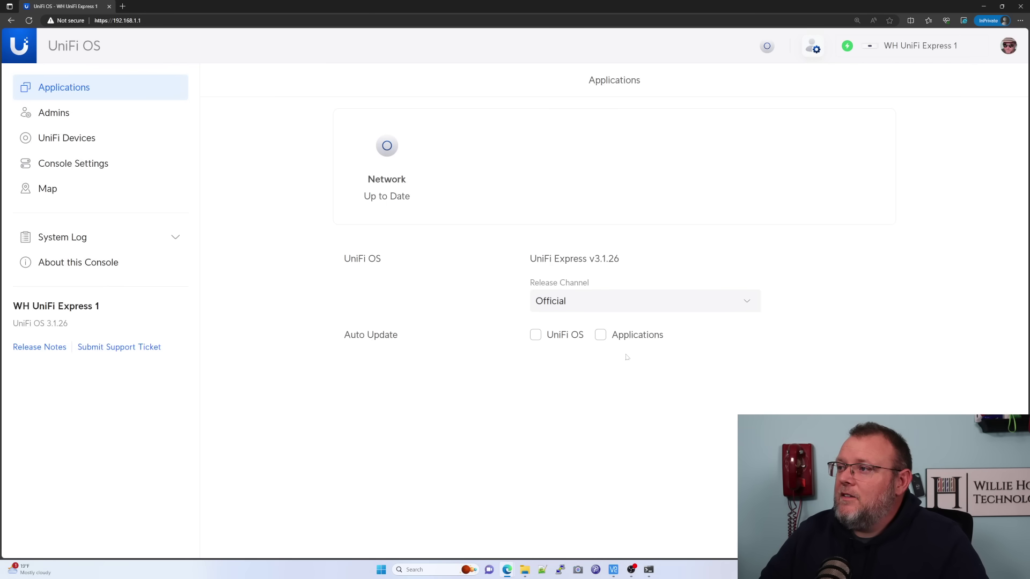
- Browse Admins, UniFi Devices, Console Settings and About this Console, then return to Applications
left_click(49, 115)
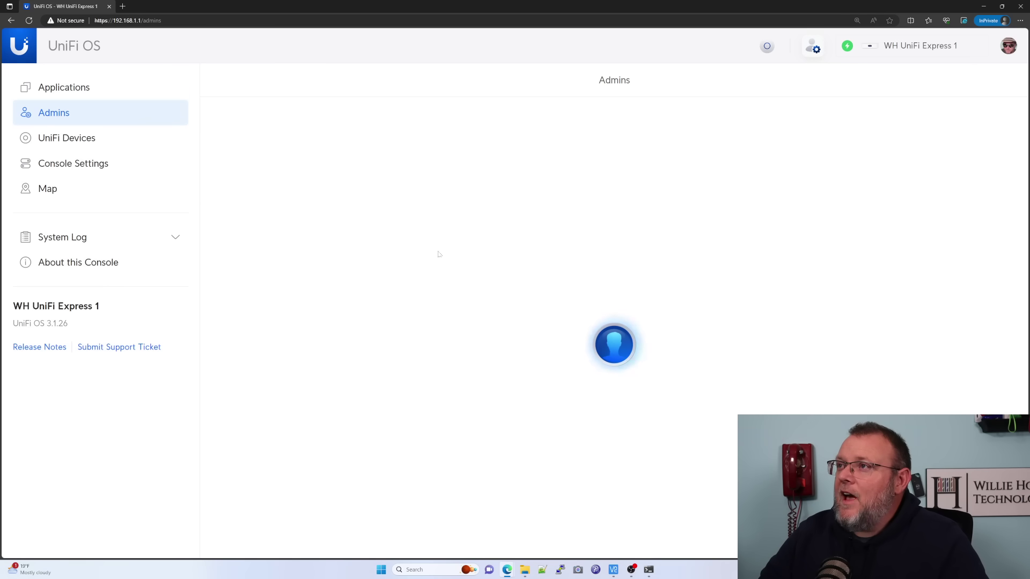
left_click(91, 150)
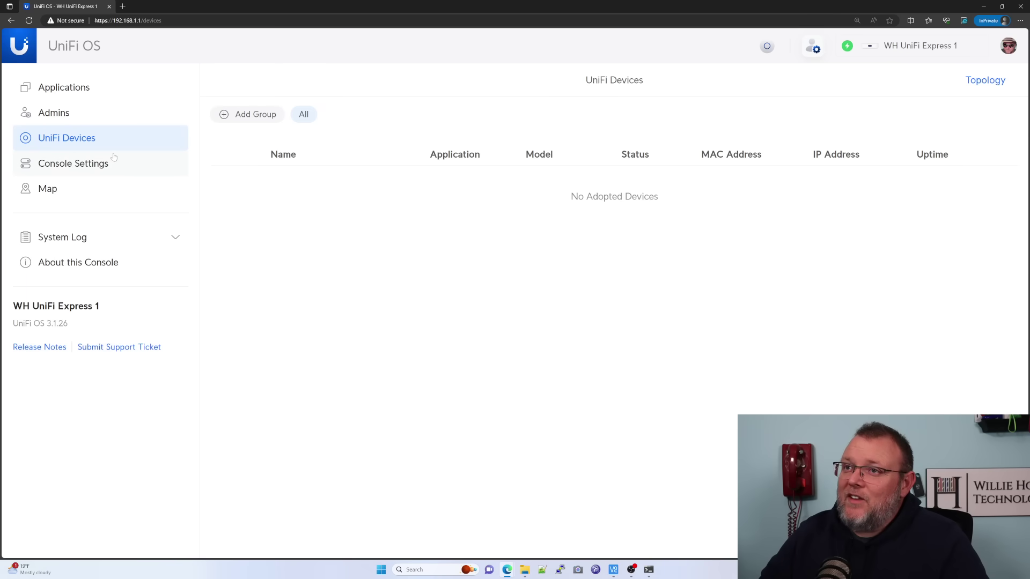
left_click(94, 164)
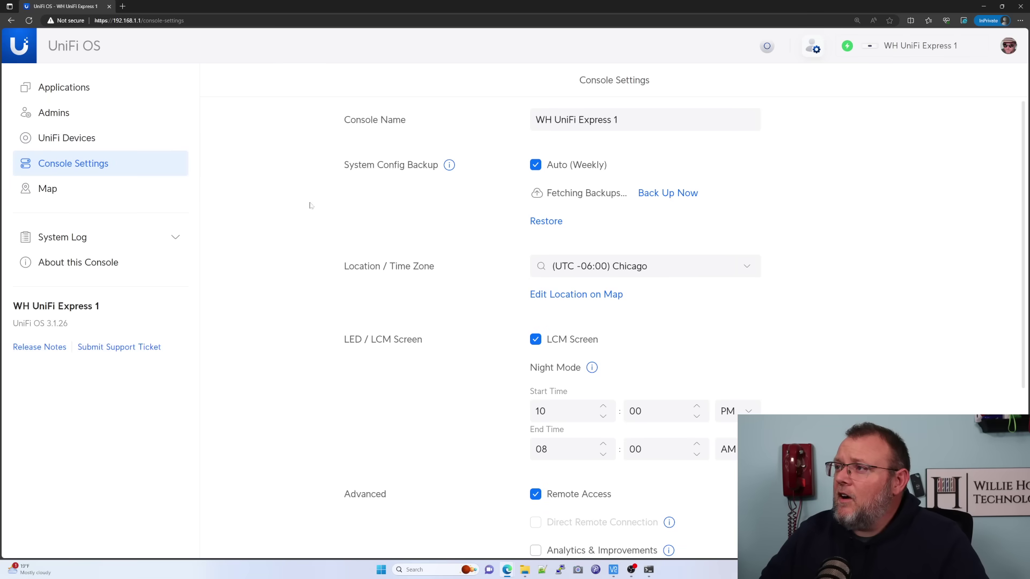
scroll(442, 341, "down", 5)
scroll(442, 342, "up", 5)
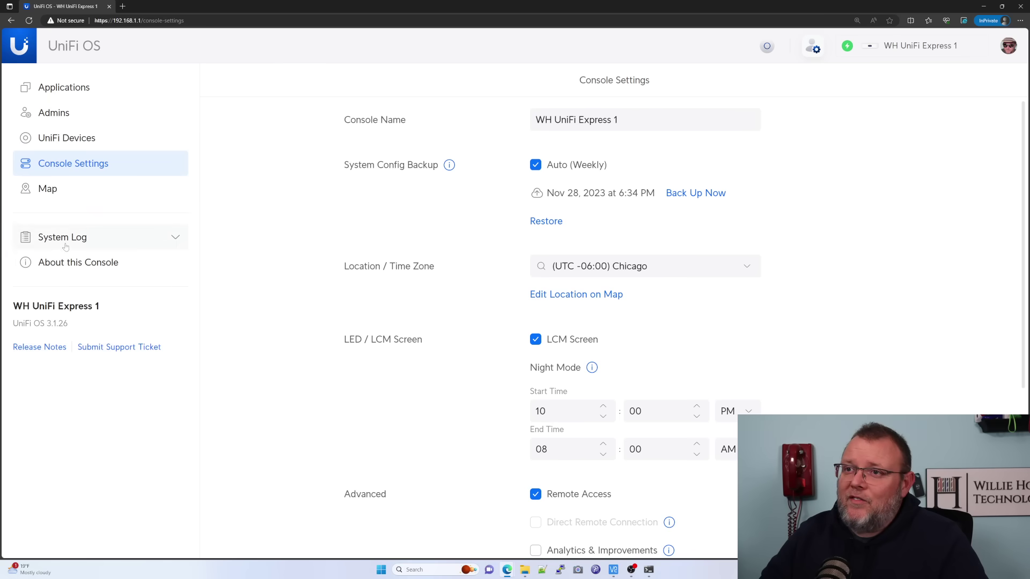
left_click(75, 263)
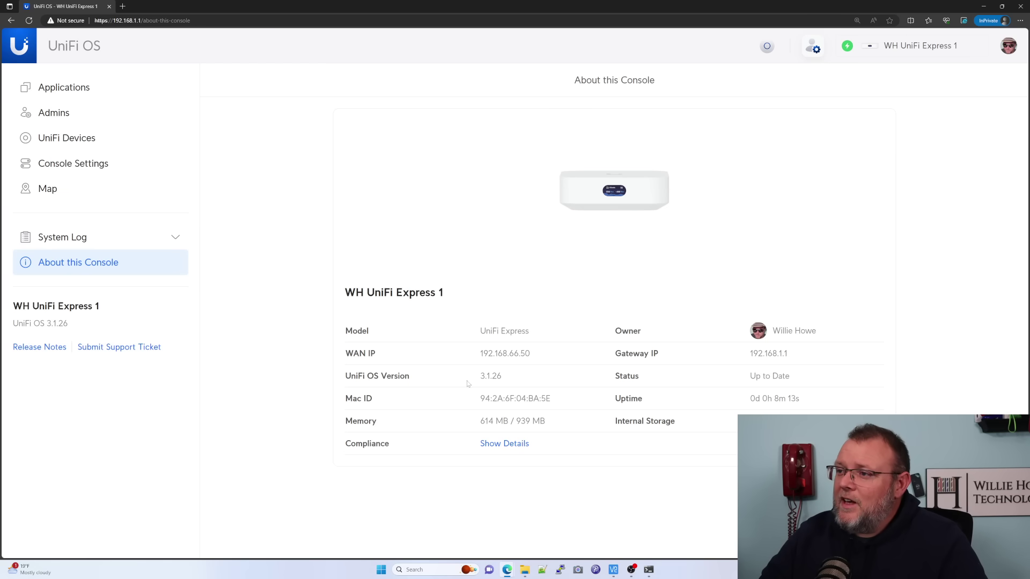
left_click(64, 94)
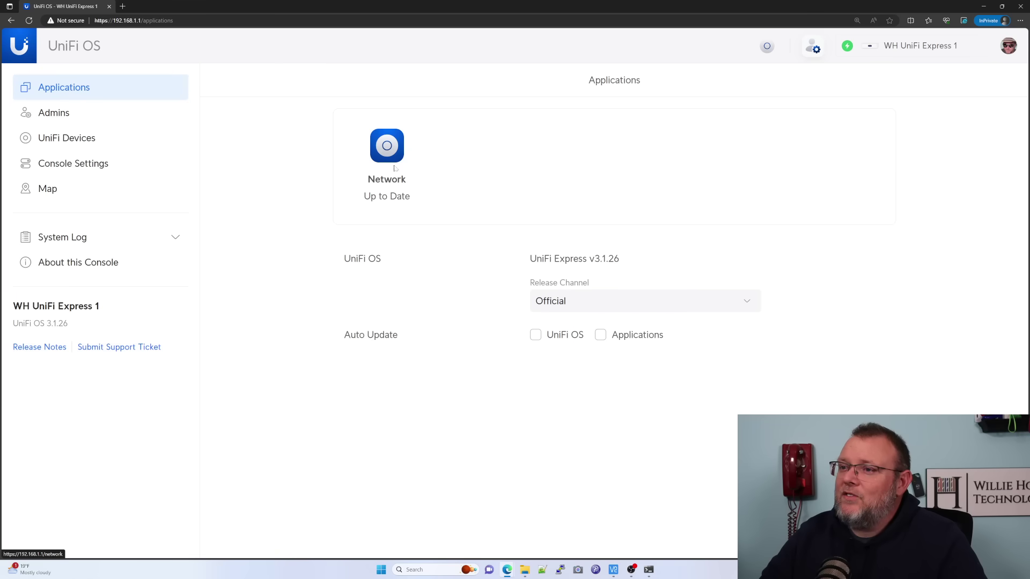
mouse_move(394, 169)
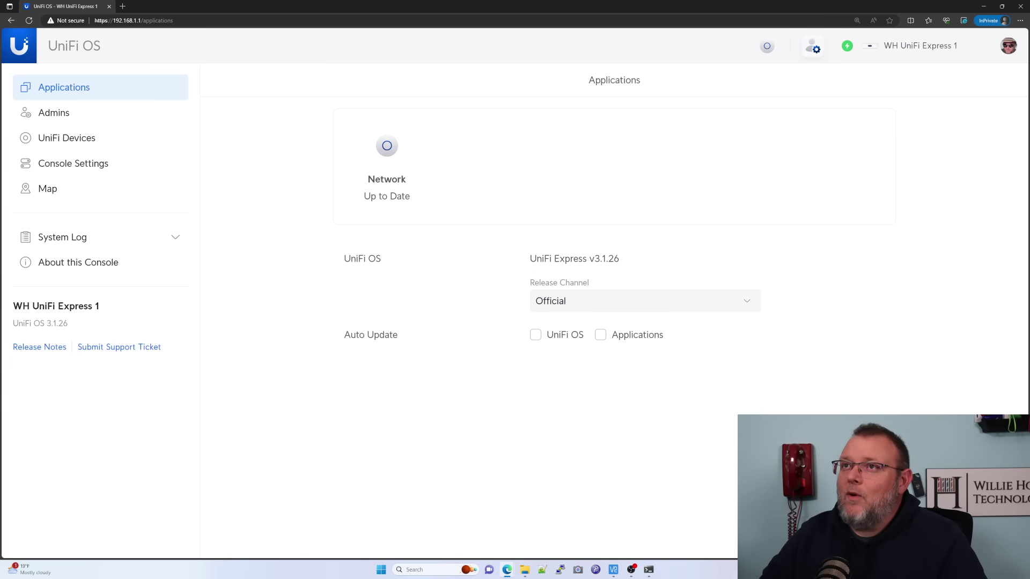
- Launch the UniFi Network application from the Applications page
left_click(29, 21)
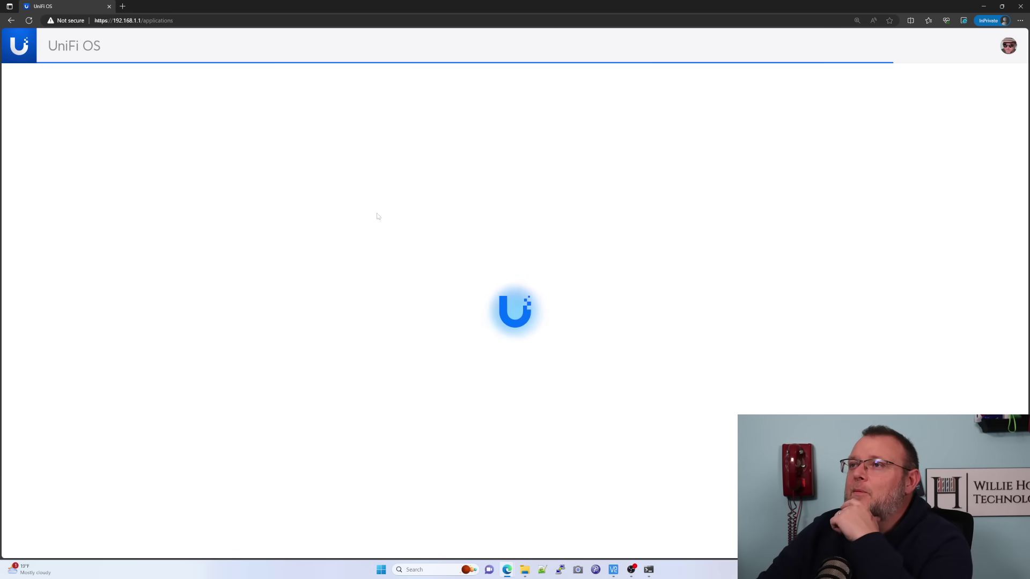
mouse_move(420, 203)
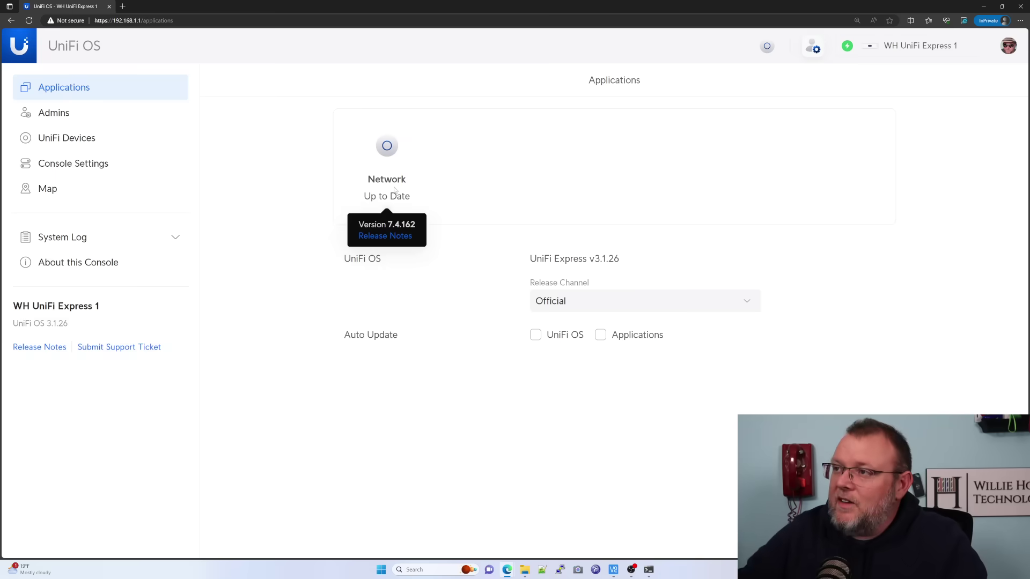
left_click(370, 152)
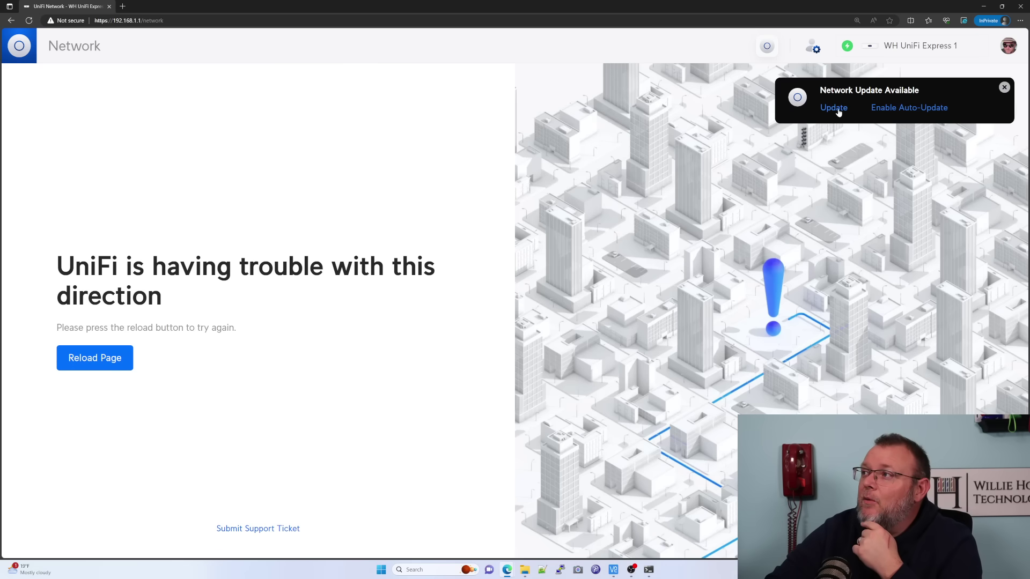
- Install the Network update from 7.4.162 to 8.0.7 and wait until it's Up to Date
left_click(835, 108)
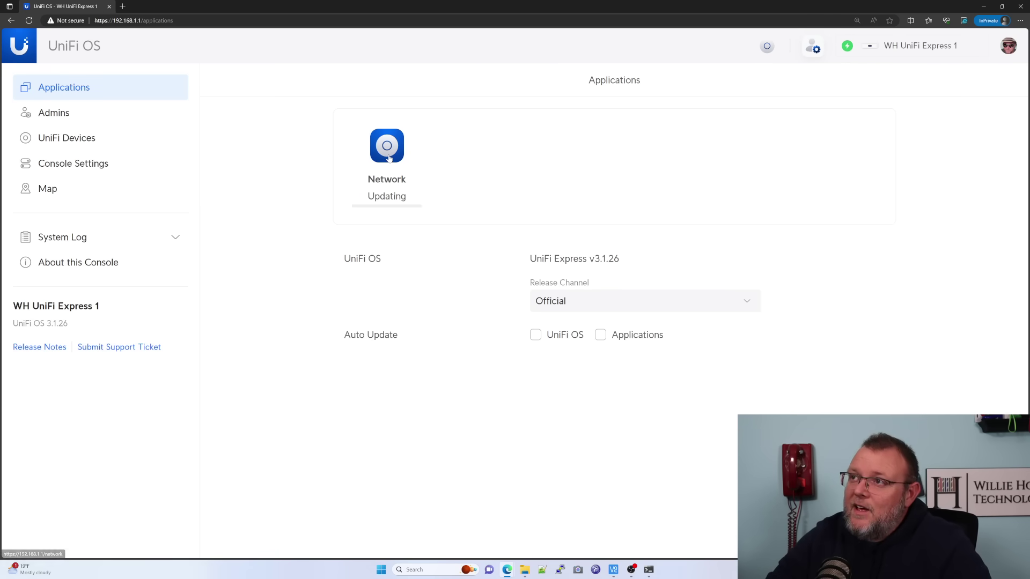
mouse_move(387, 206)
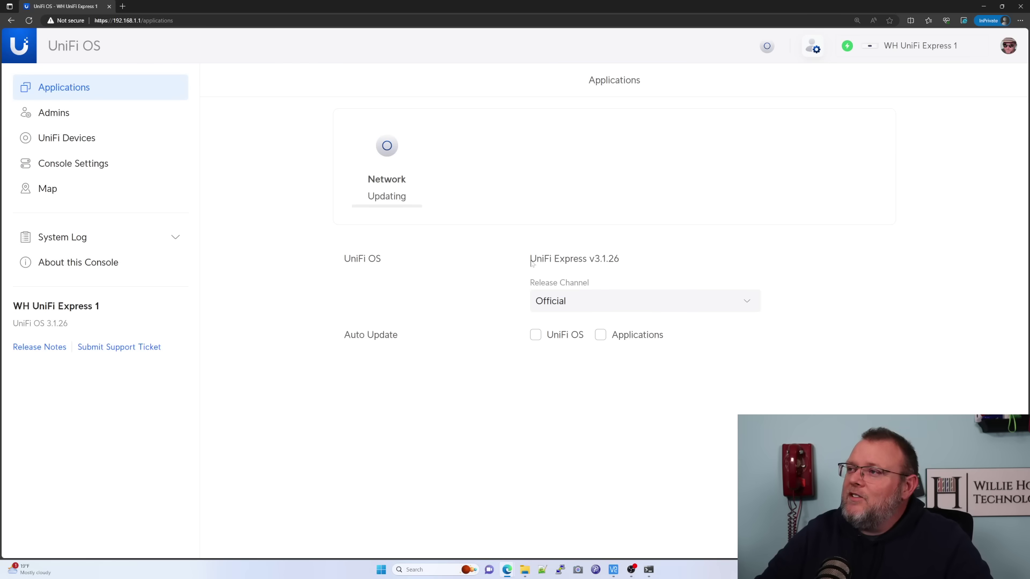
mouse_move(530, 258)
left_mouse_down()
mouse_move(620, 259)
mouse_move(525, 264)
left_mouse_up()
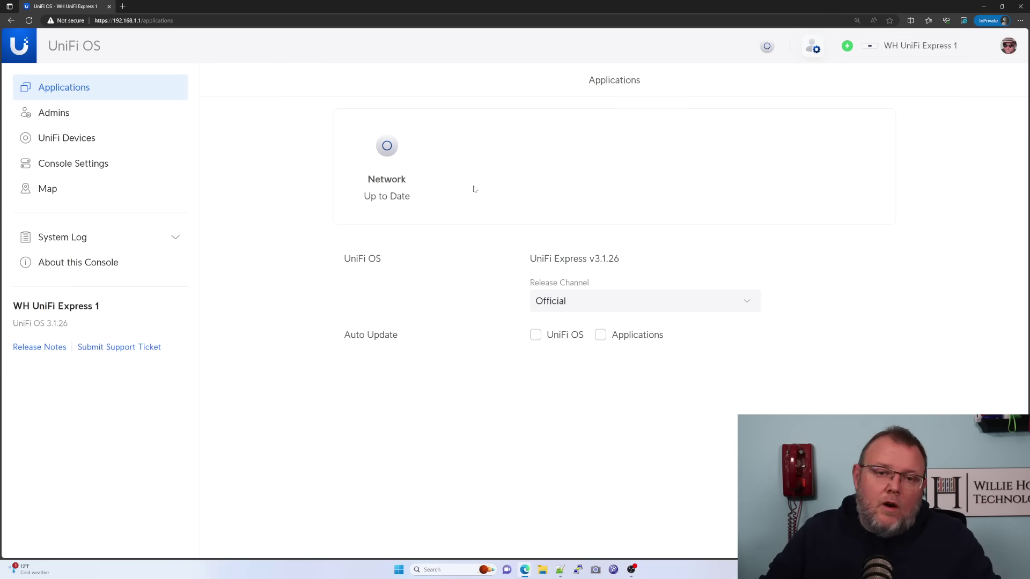
- Reopen the updated Network app and go to its WiFi settings
left_click(382, 153)
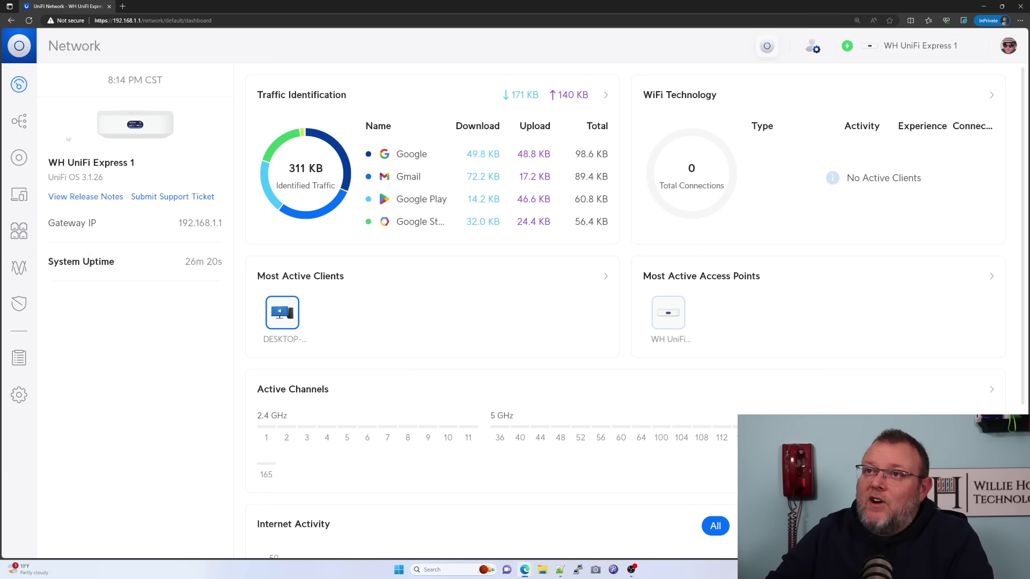
left_click(18, 394)
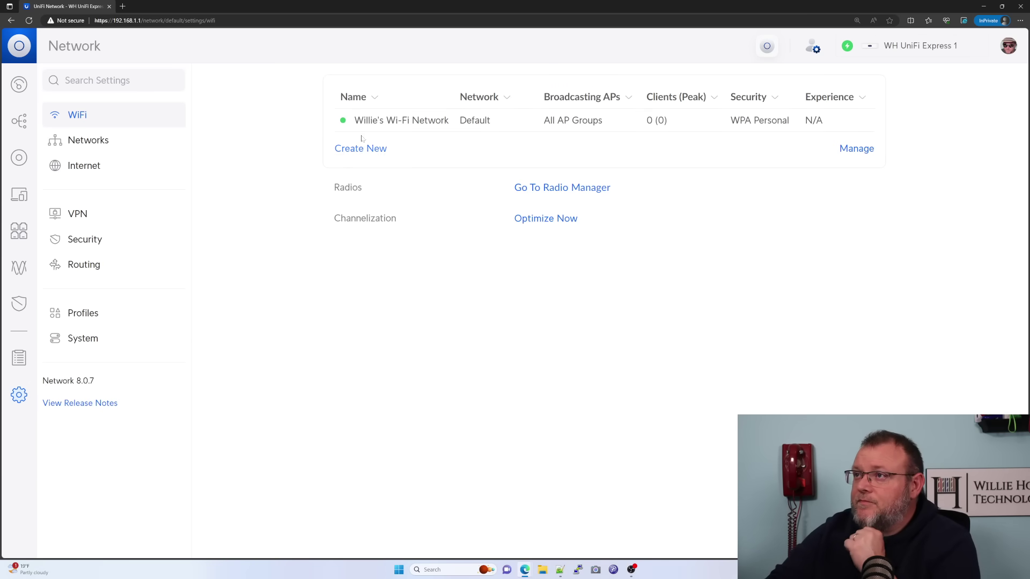
- Edit the existing Wi-Fi network and switch its Advanced options from Auto to Manual
left_click(423, 126)
scroll(594, 127, "down", 3)
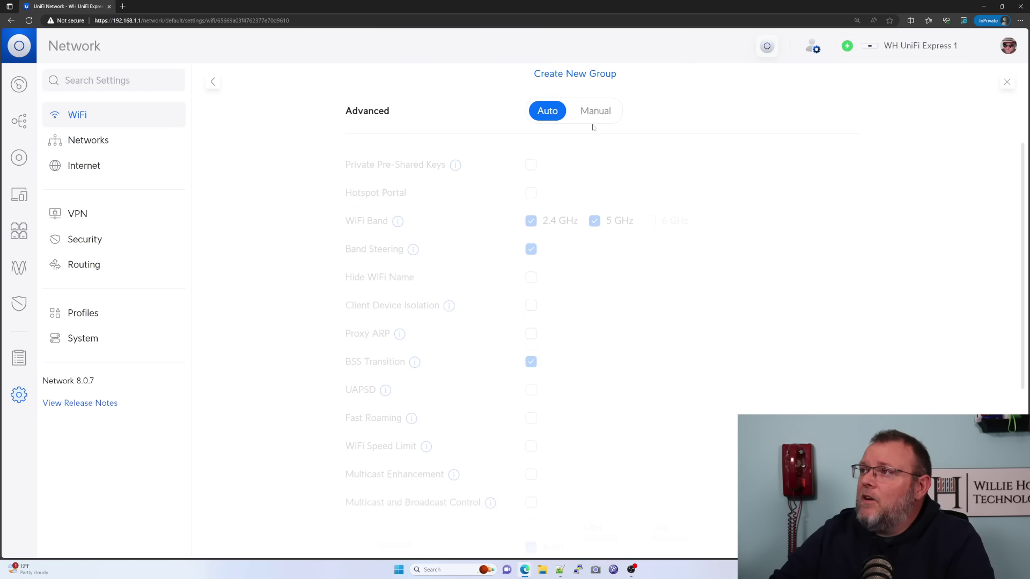
left_click(595, 112)
mouse_move(653, 223)
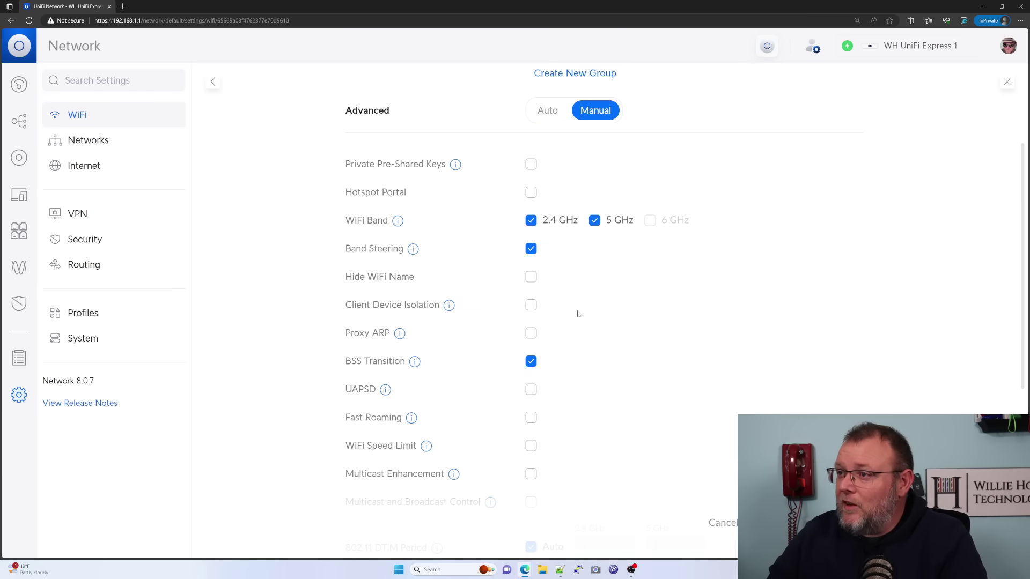
scroll(583, 348, "down", 5)
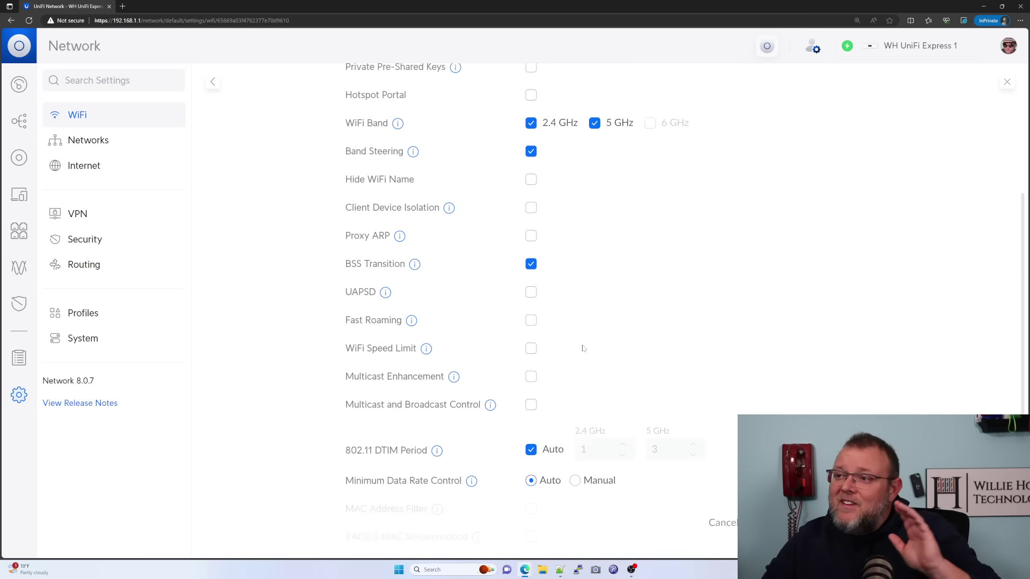
scroll(583, 349, "up", 8)
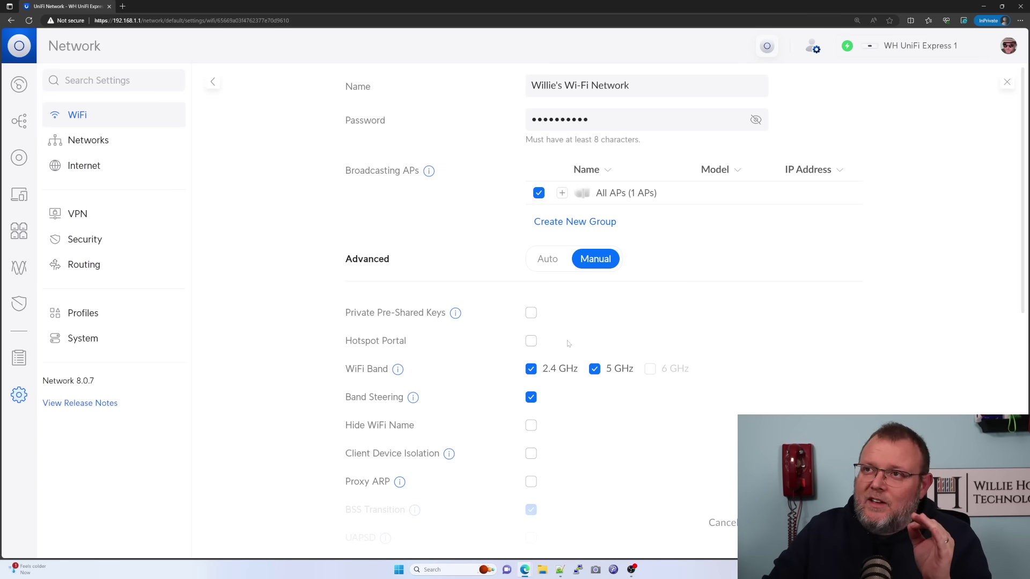
- Discard the Wi-Fi edits, then browse the Networks, Internet and VPN settings
left_click(87, 129)
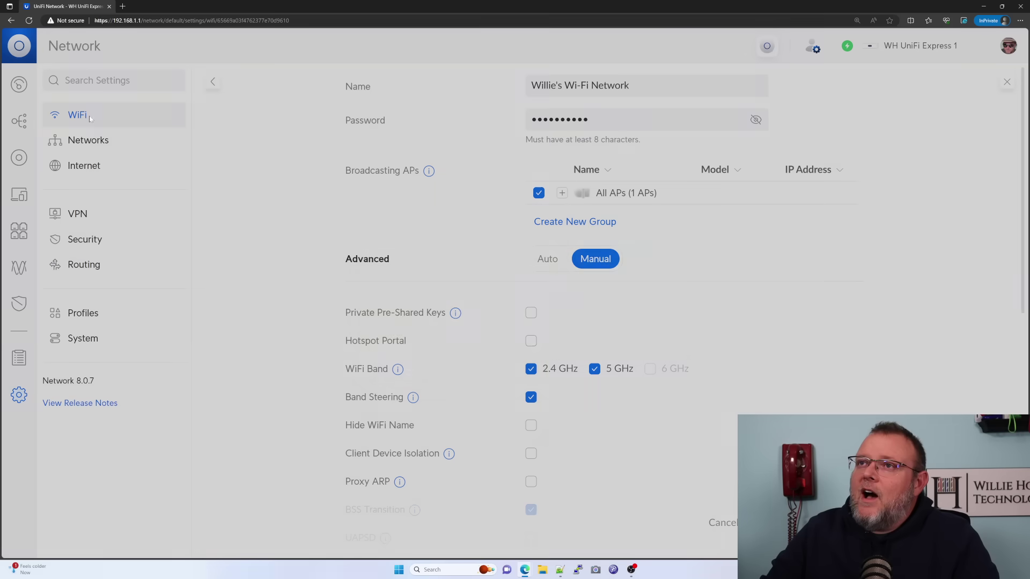
left_click(615, 337)
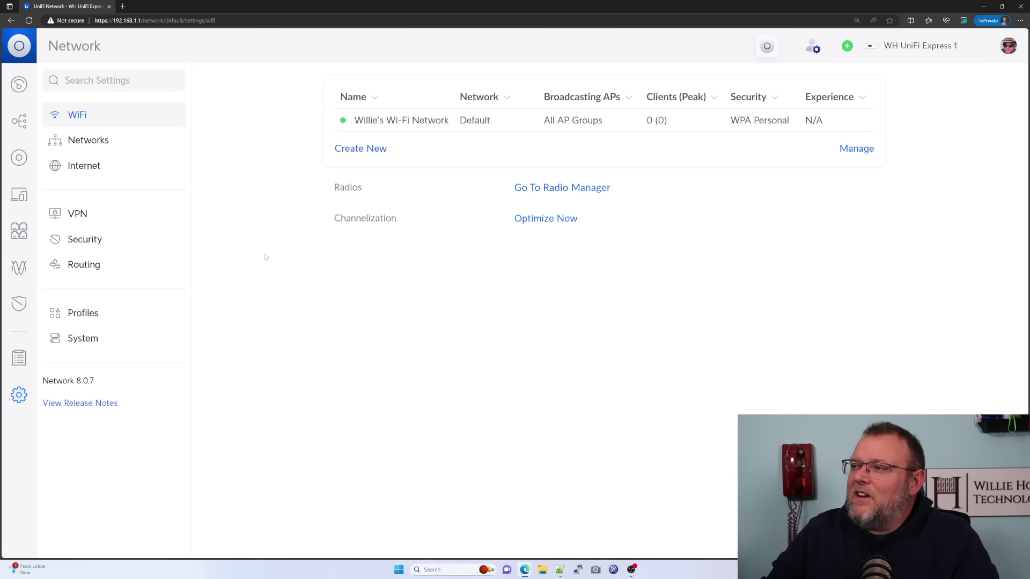
left_click(87, 140)
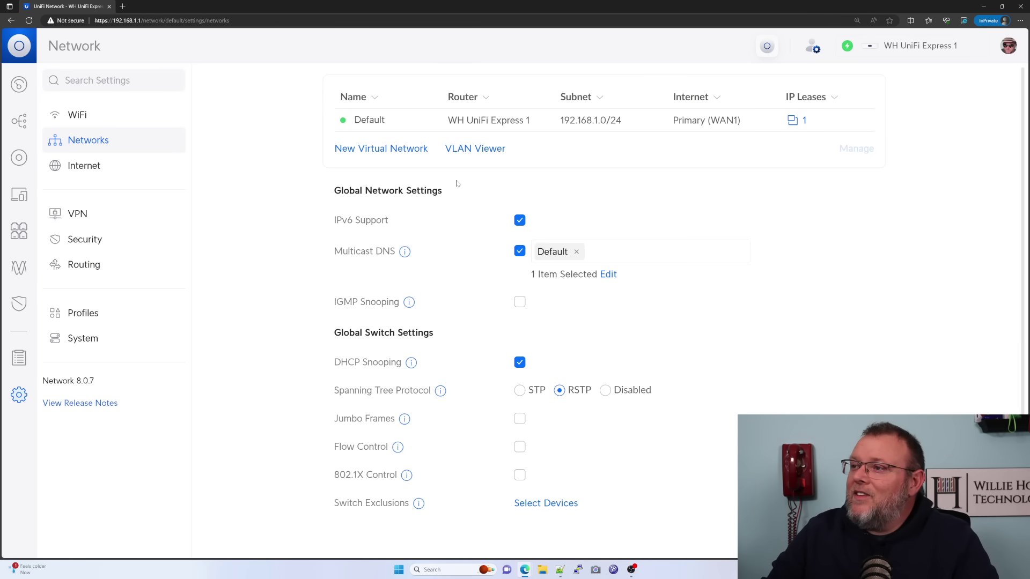
scroll(350, 324, "down", 1)
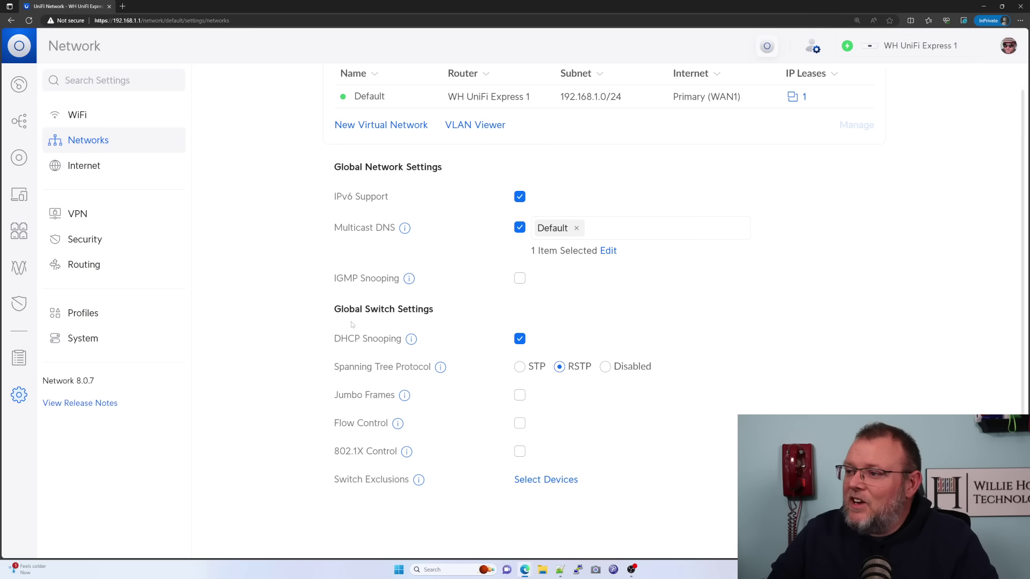
scroll(352, 325, "up", 1)
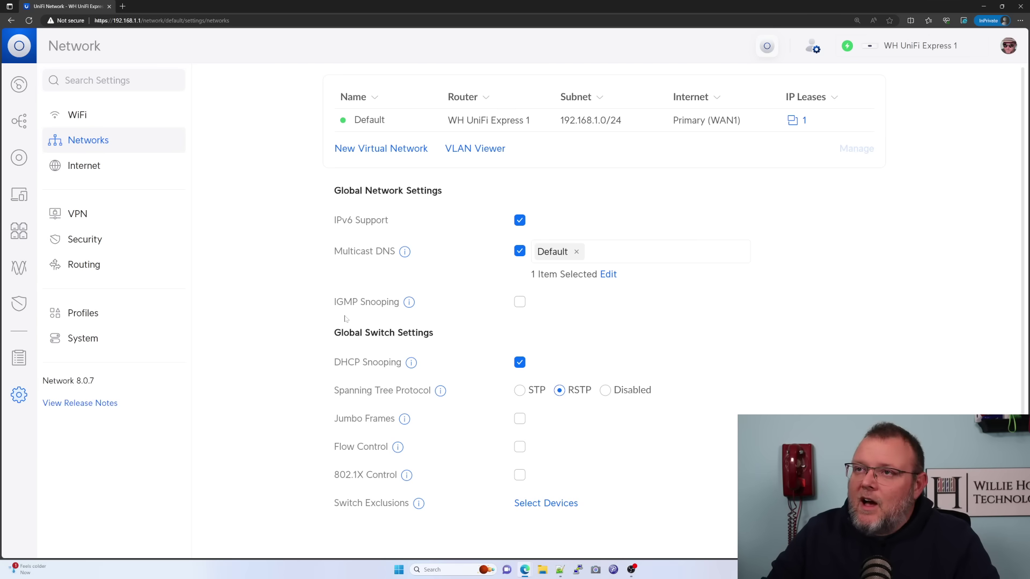
left_click(90, 175)
left_click(102, 214)
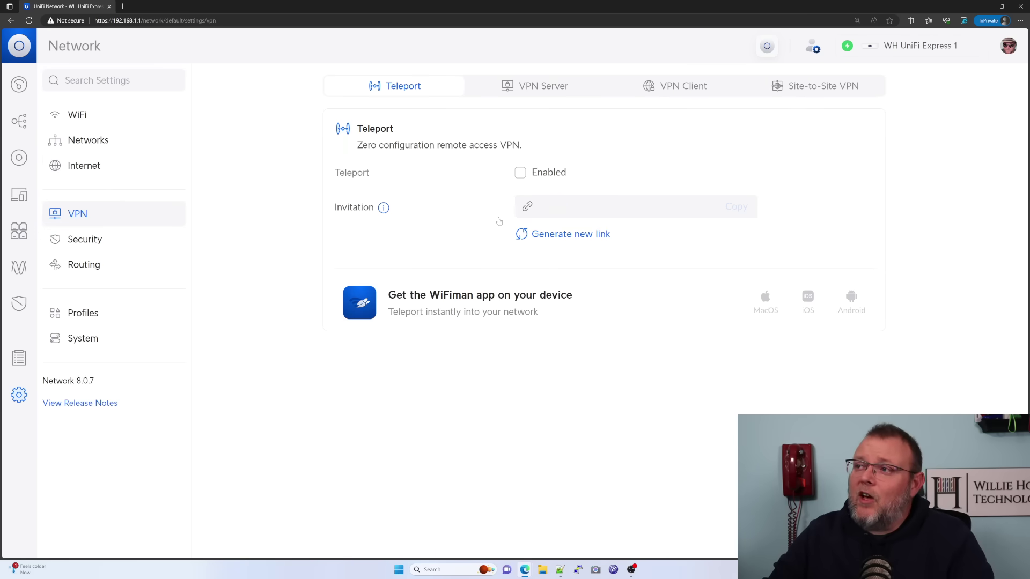
- Look over the VPN Server, VPN Client, Site-to-Site VPN and Teleport forms, then go to Security settings
left_click(534, 93)
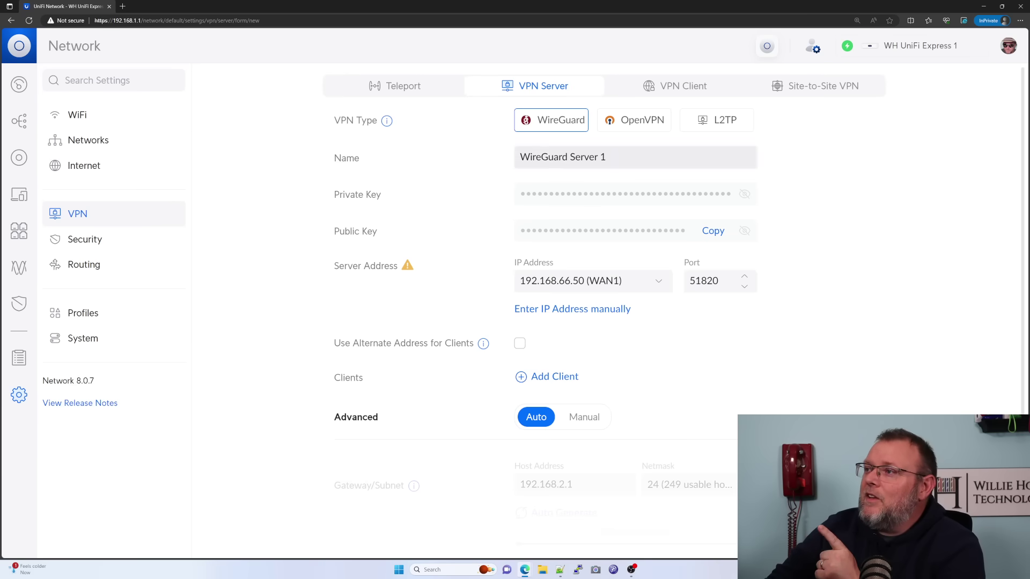
left_click(655, 92)
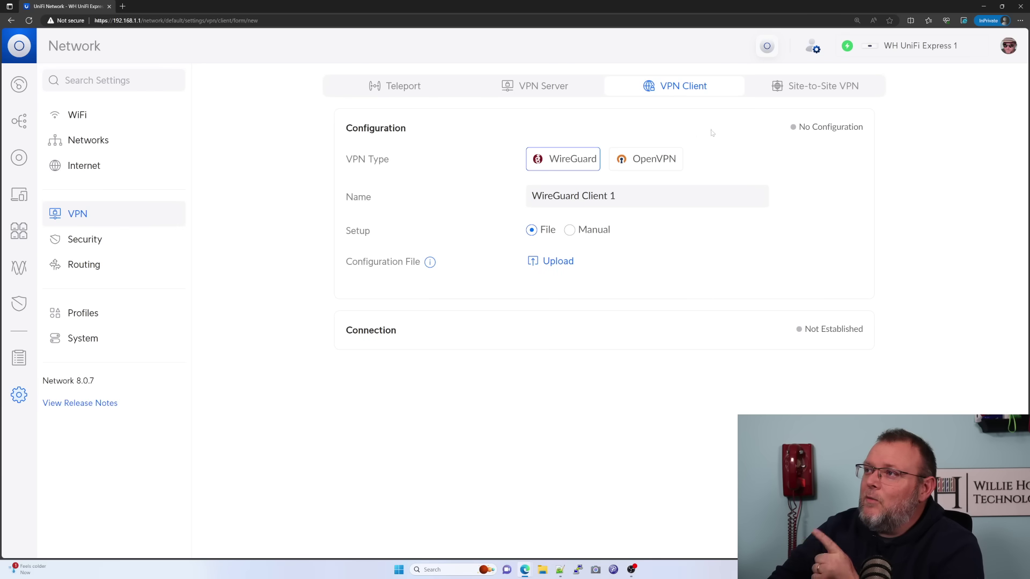
left_click(805, 91)
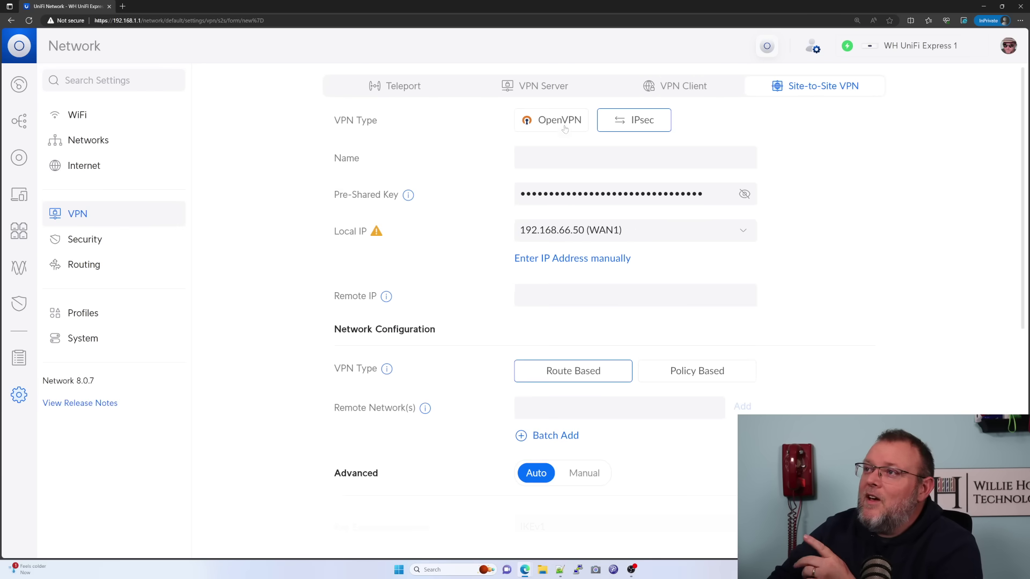
left_click(471, 89)
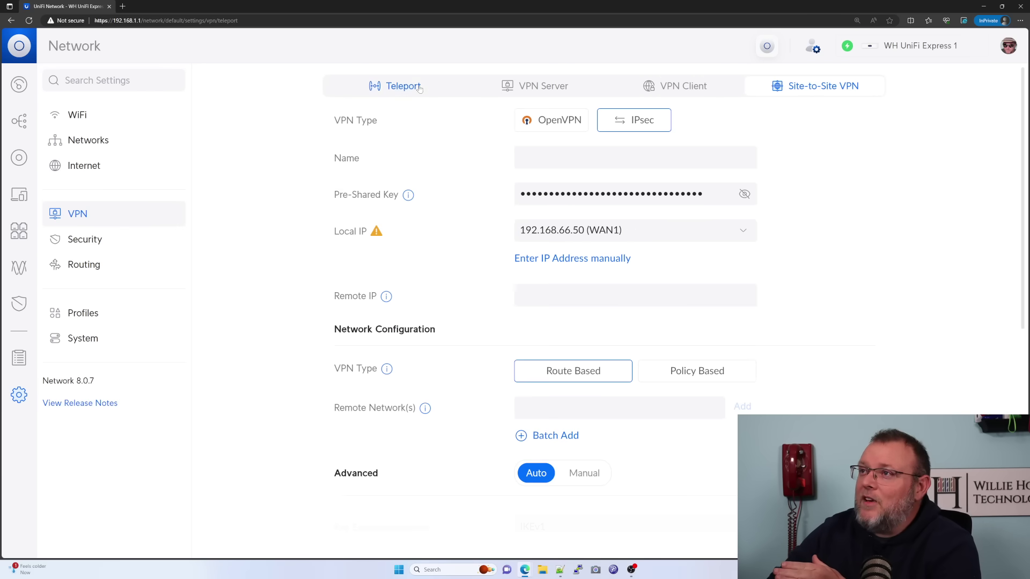
left_click(81, 242)
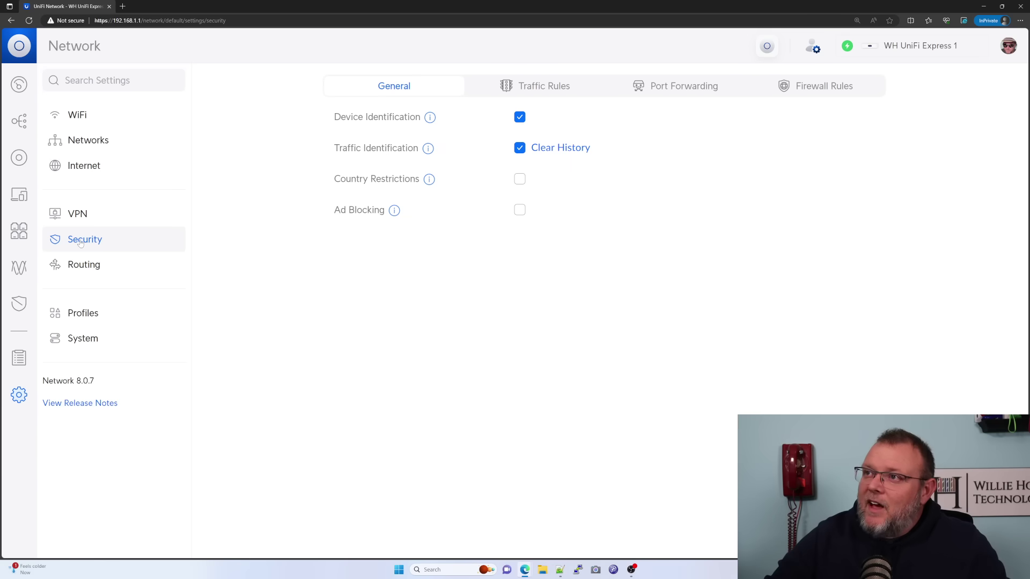
- Switch Country Restrictions on and back off in Security, discarding the unsaved change
left_click(99, 269)
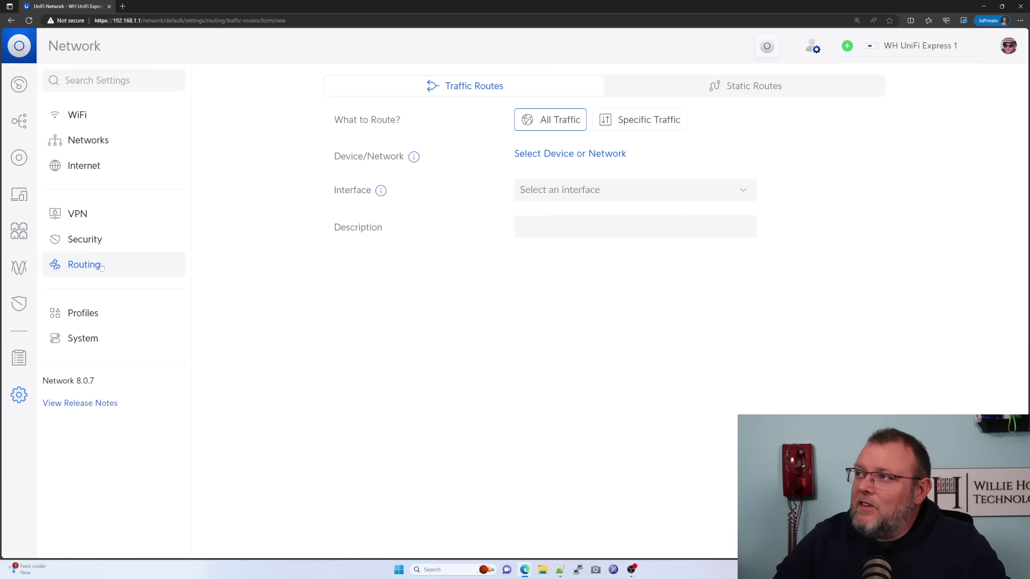
left_click(81, 241)
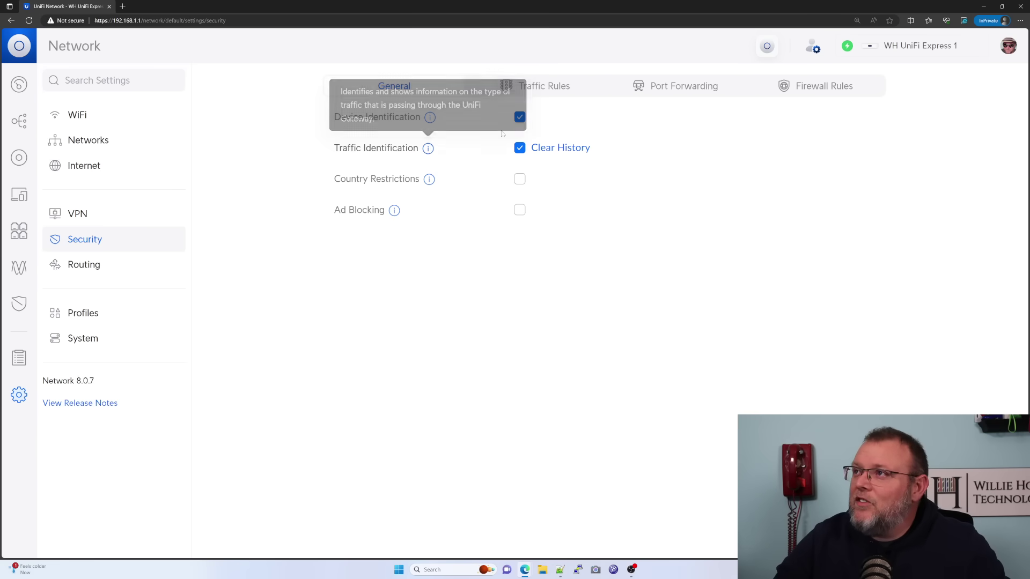
left_click(518, 180)
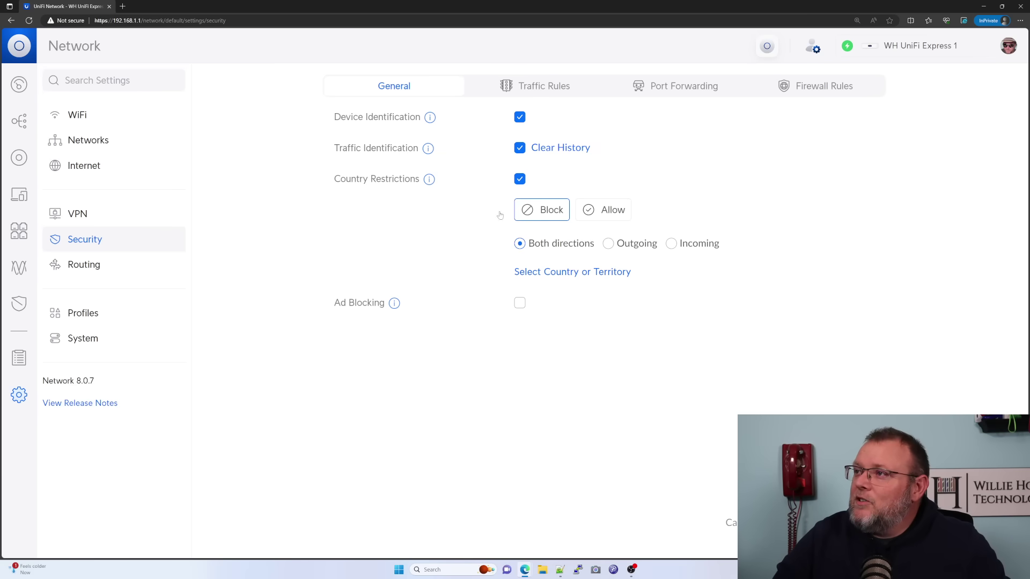
left_click(519, 179)
left_click(539, 86)
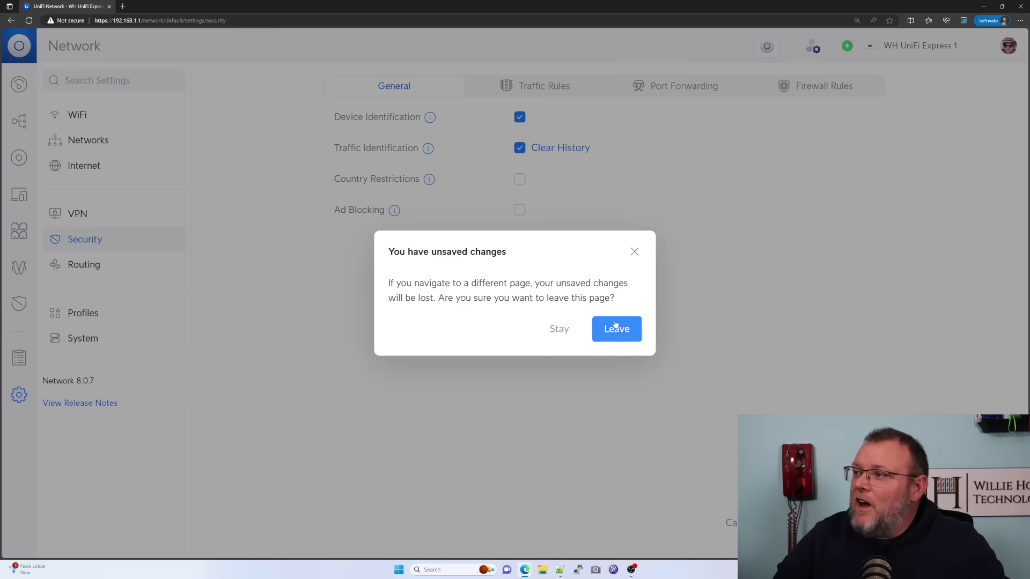
left_click(616, 327)
- Browse the port forwarding, firewall rules and traffic routes pages, then open Ethernet Ports profiles
left_click(673, 94)
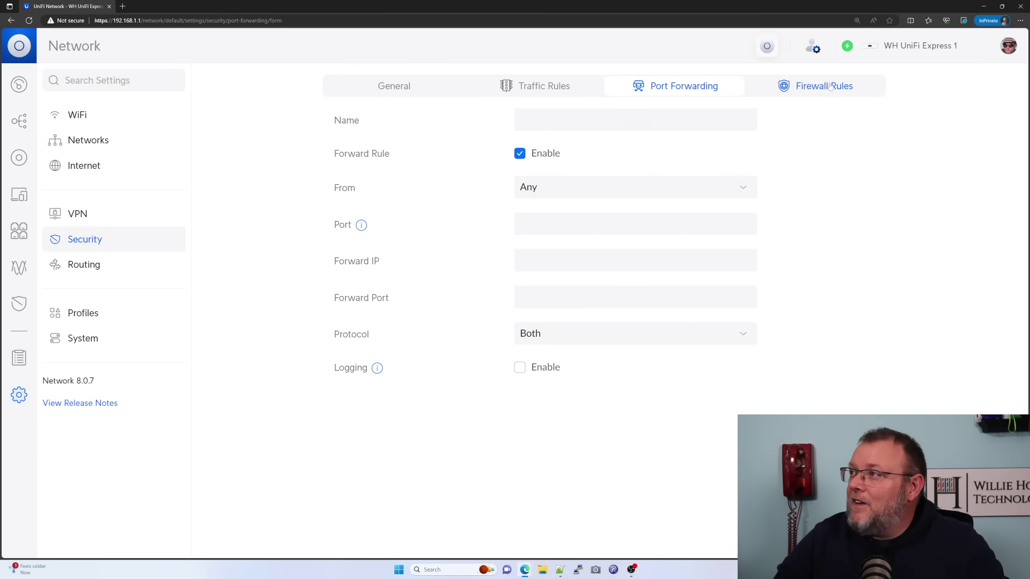
left_click(830, 87)
left_click(399, 89)
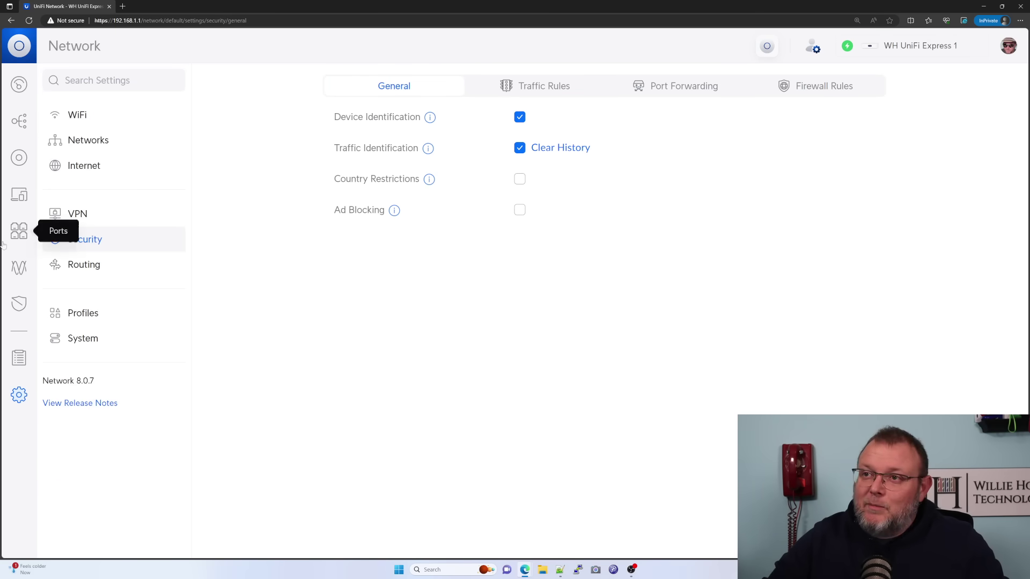
left_click(83, 266)
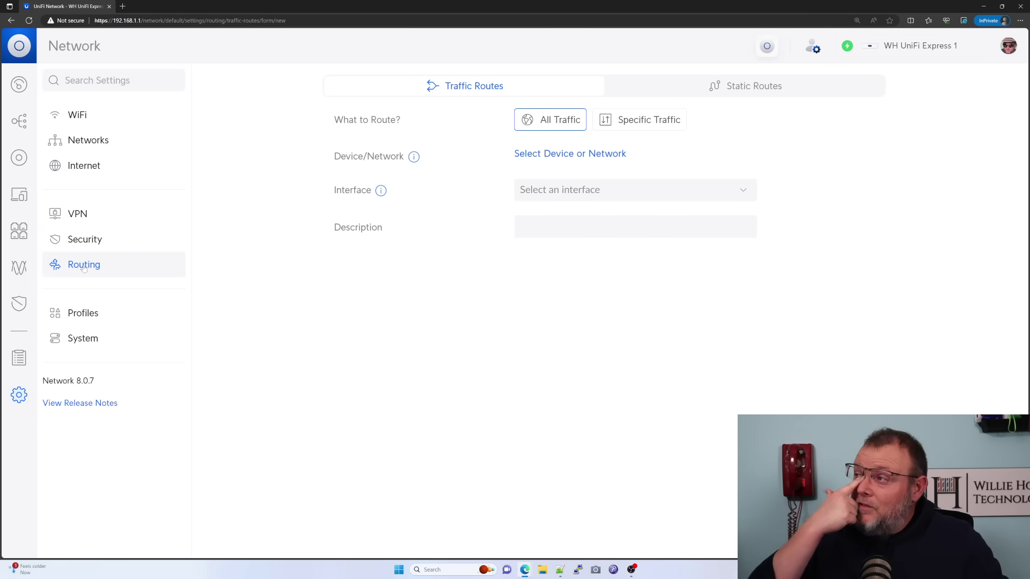
left_click(89, 322)
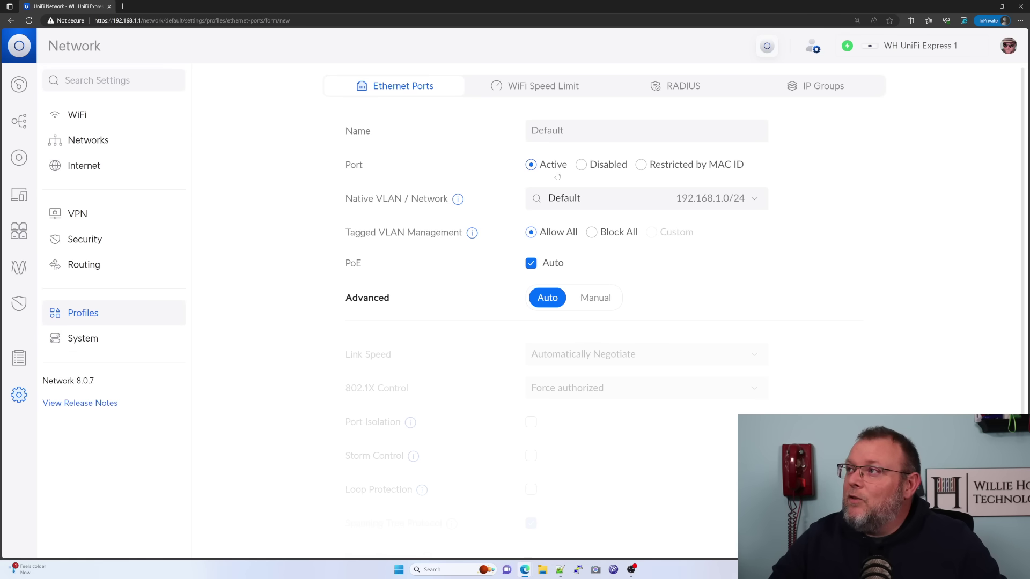
- Check the System settings, then return to the dashboard showing WH UniFi Express 1 online
left_click(83, 332)
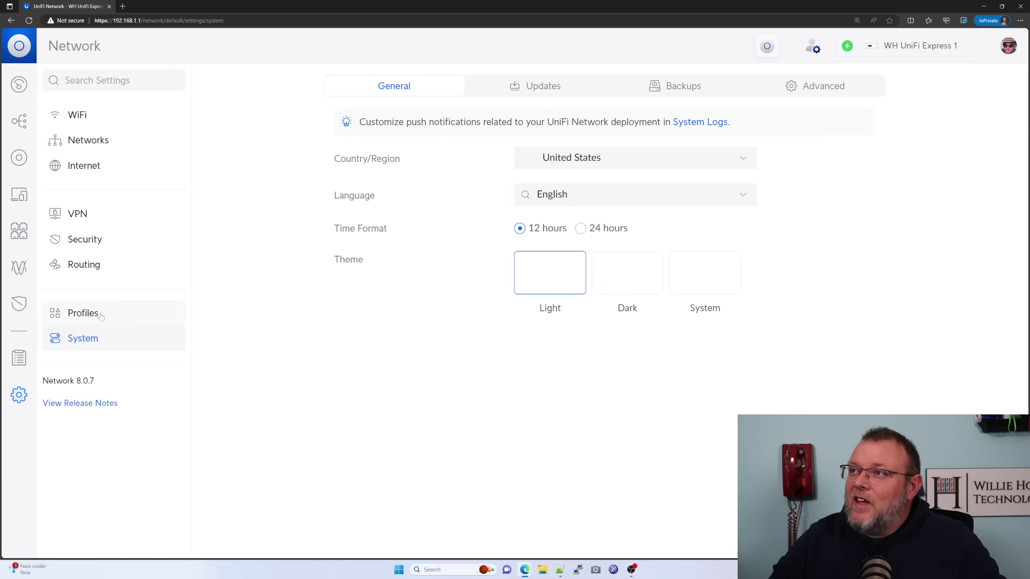
left_click(19, 84)
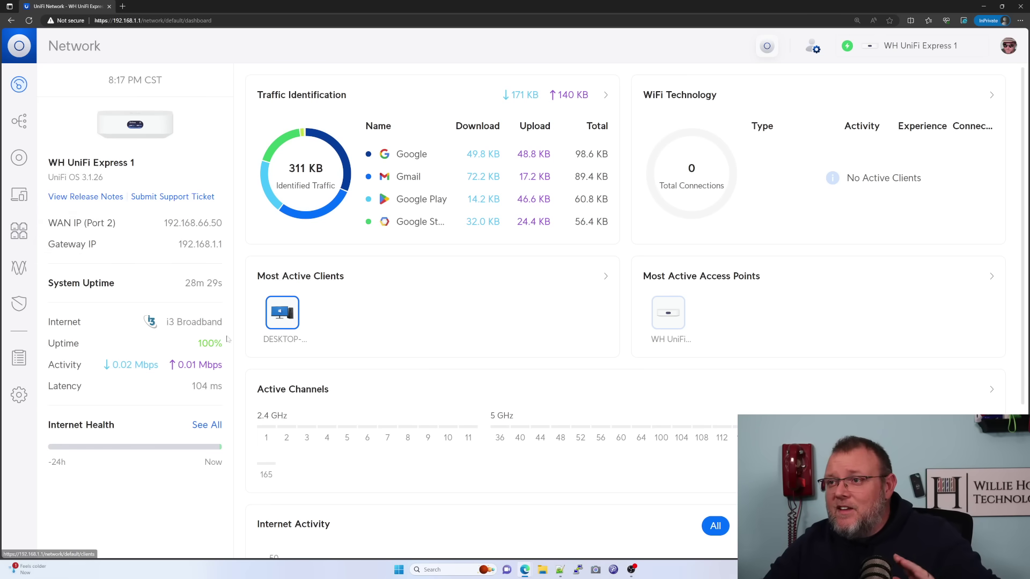
mouse_move(347, 435)
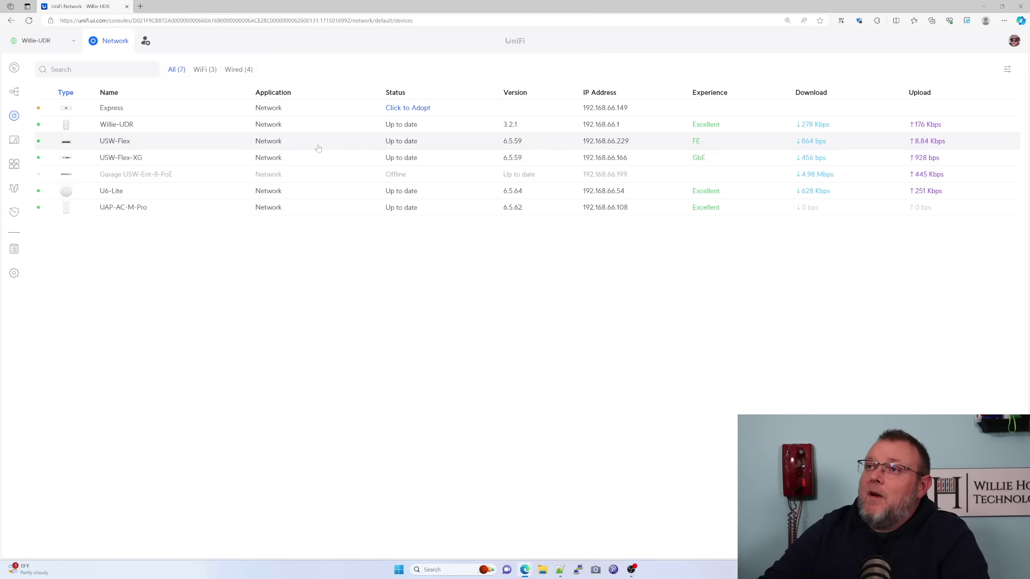
- Adopt the Express from the UDR Devices list so it shows Up to date at 192.168.66.149
left_click(407, 109)
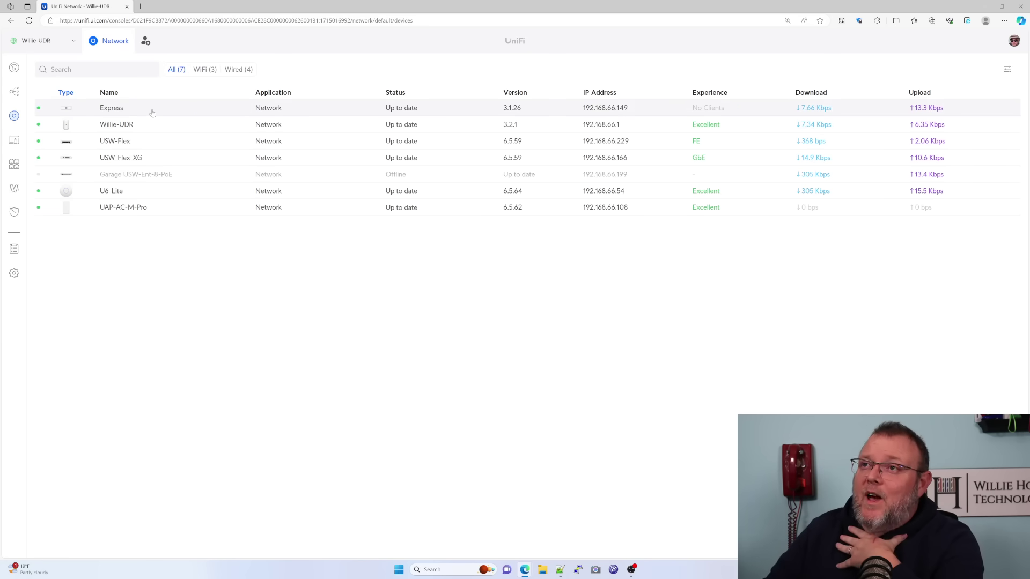
left_click(297, 110)
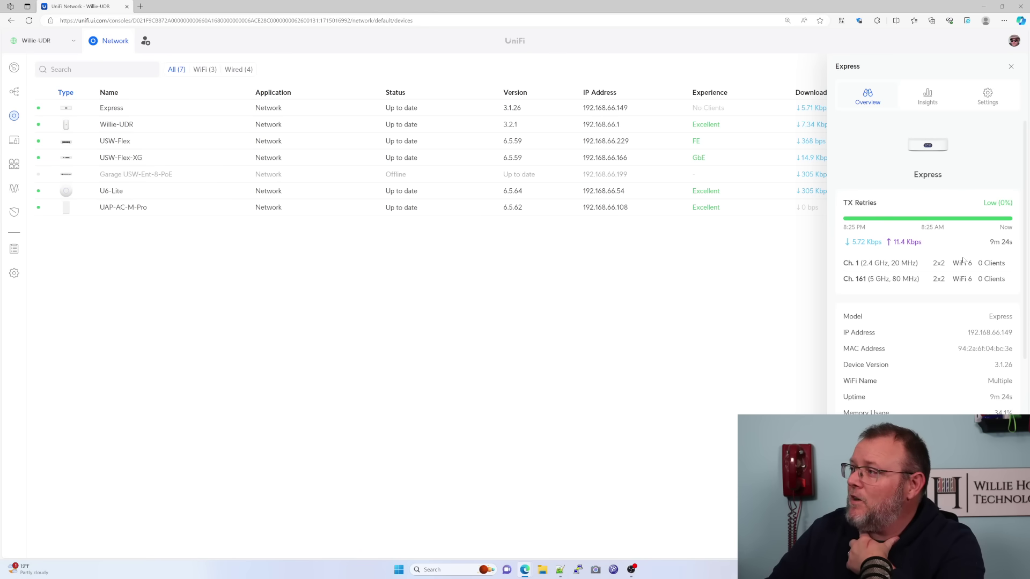
scroll(935, 321, "down", 6)
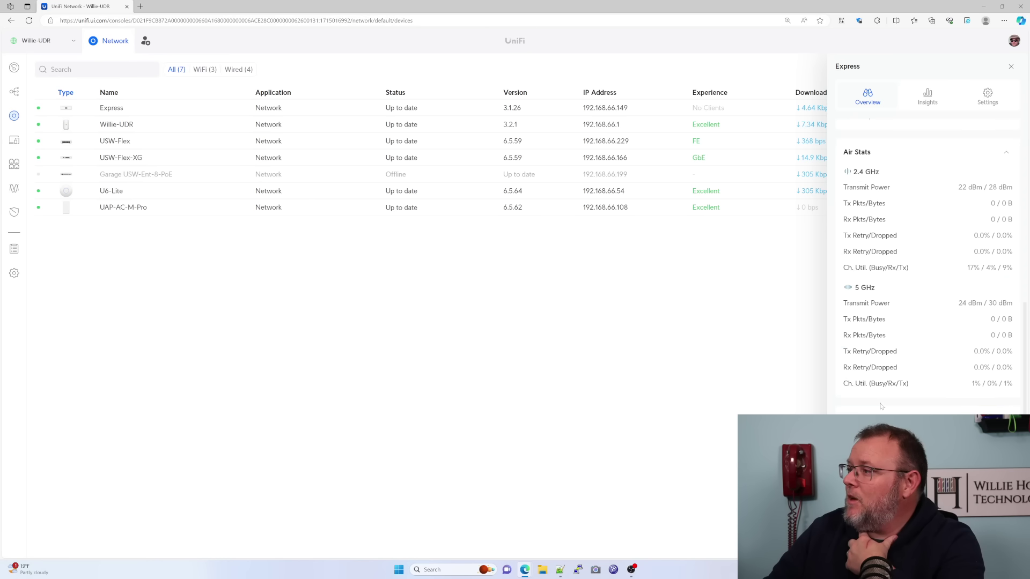
scroll(883, 406, "down", 1)
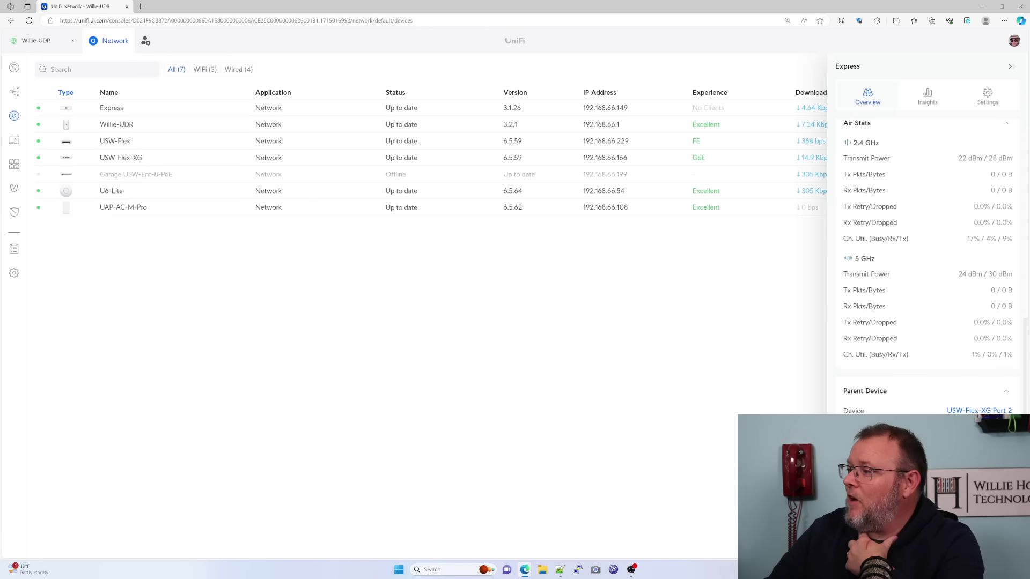
scroll(928, 269, "up", 8)
scroll(928, 268, "down", 8)
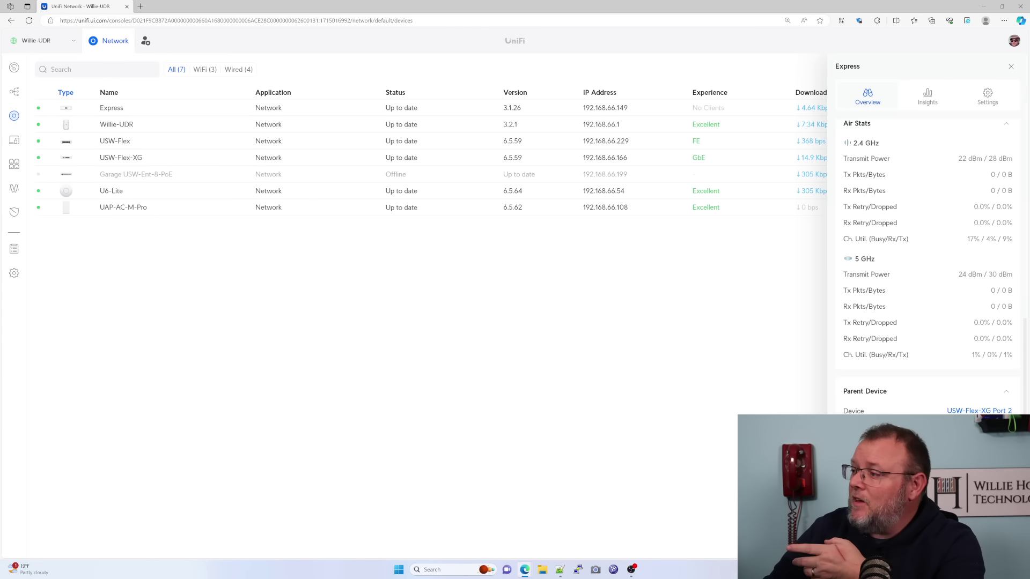
scroll(928, 268, "up", 8)
left_click(922, 100)
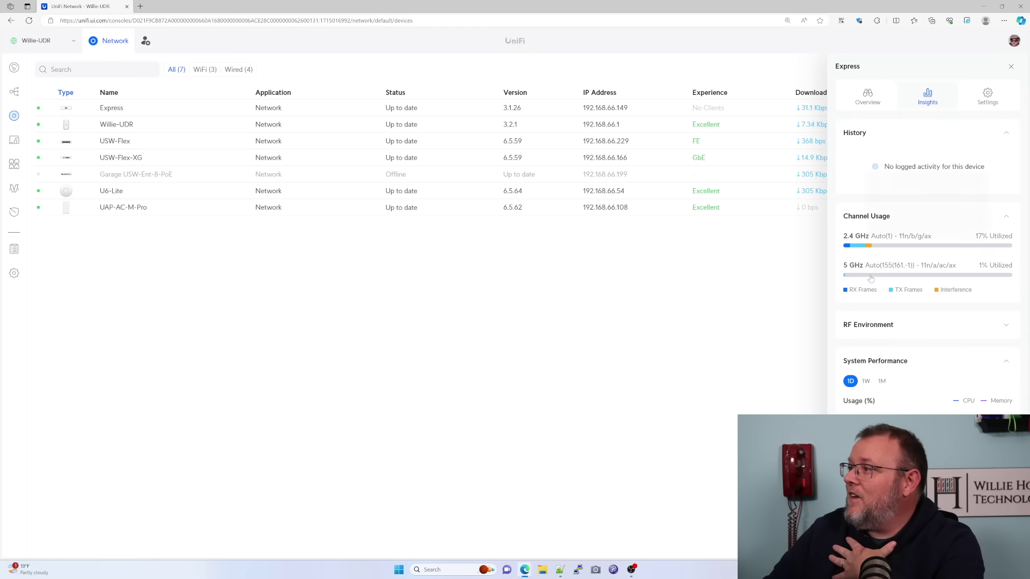
left_click(987, 98)
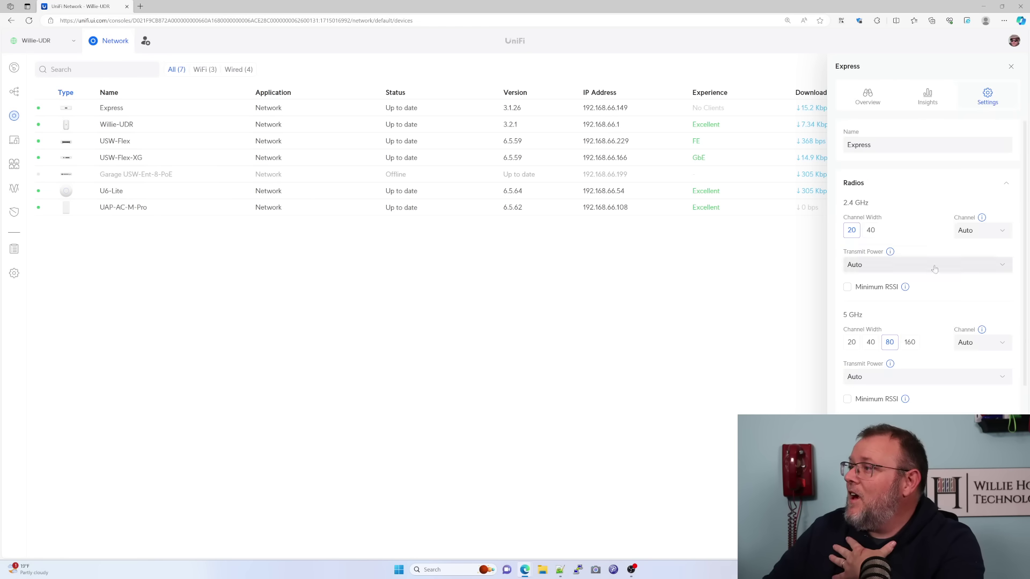
scroll(929, 289, "down", 2)
scroll(929, 289, "down", 3)
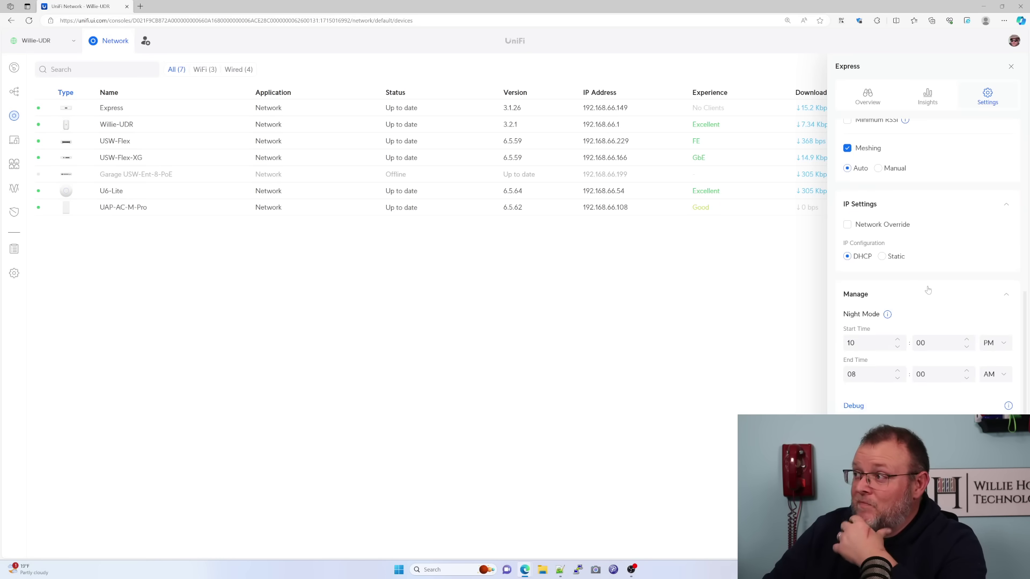
scroll(928, 289, "up", 5)
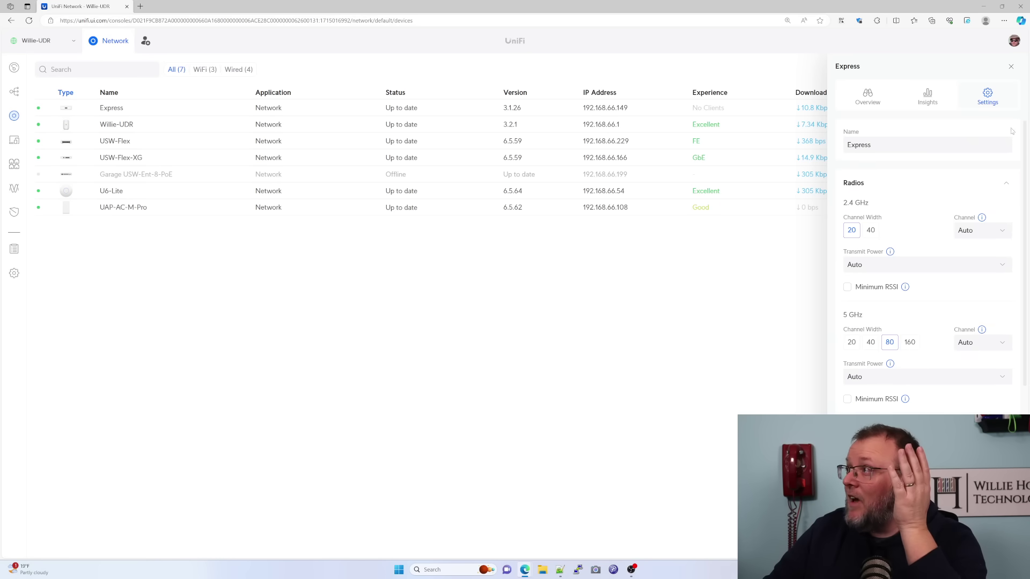
left_click(1011, 67)
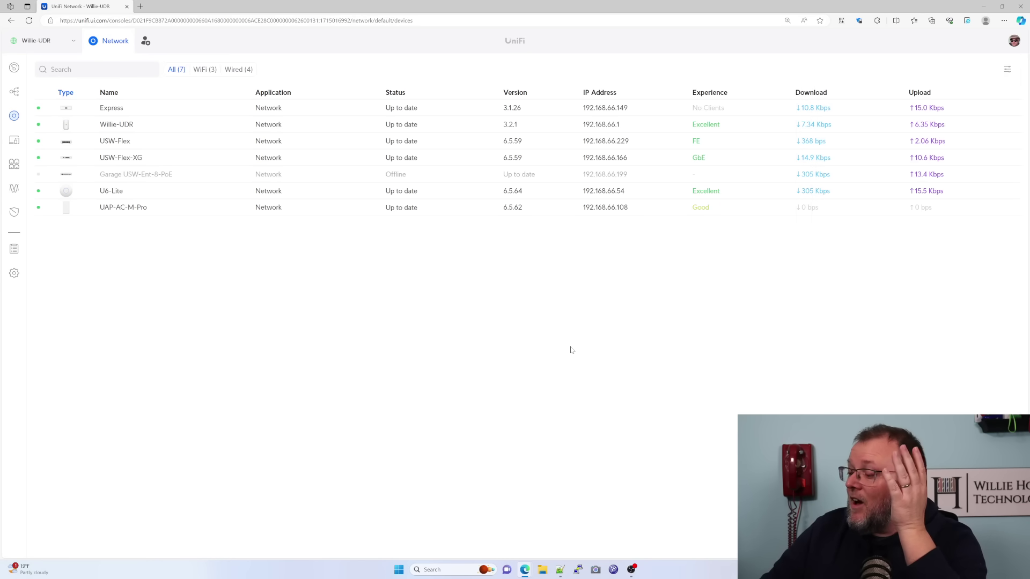